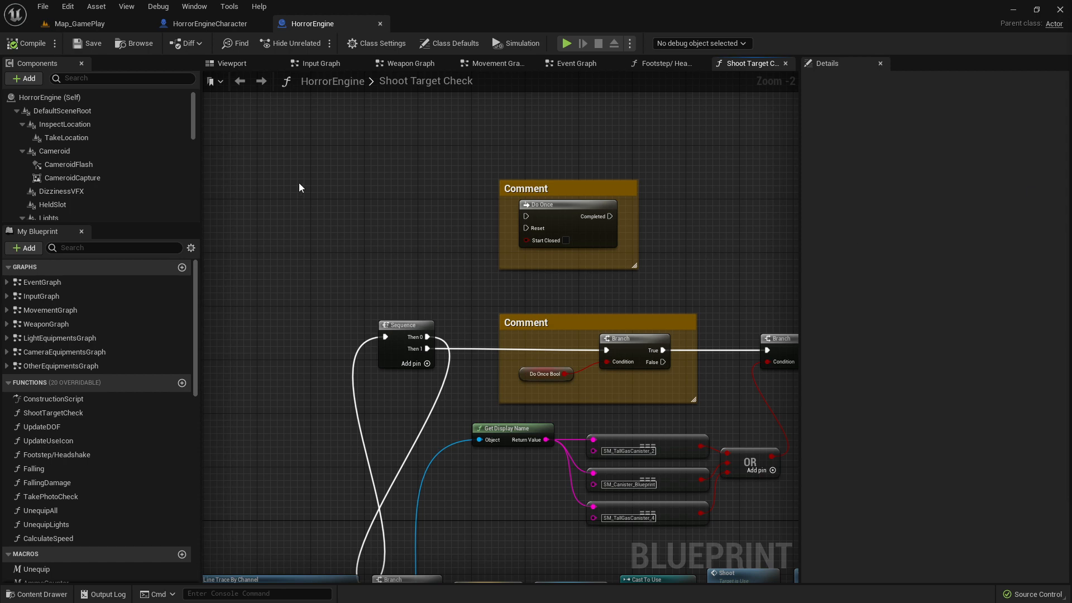
Examine the Shoot Target Check graph around the Sequence node, the canister name checks and the line trace branch
scroll(303, 243, "down", 3)
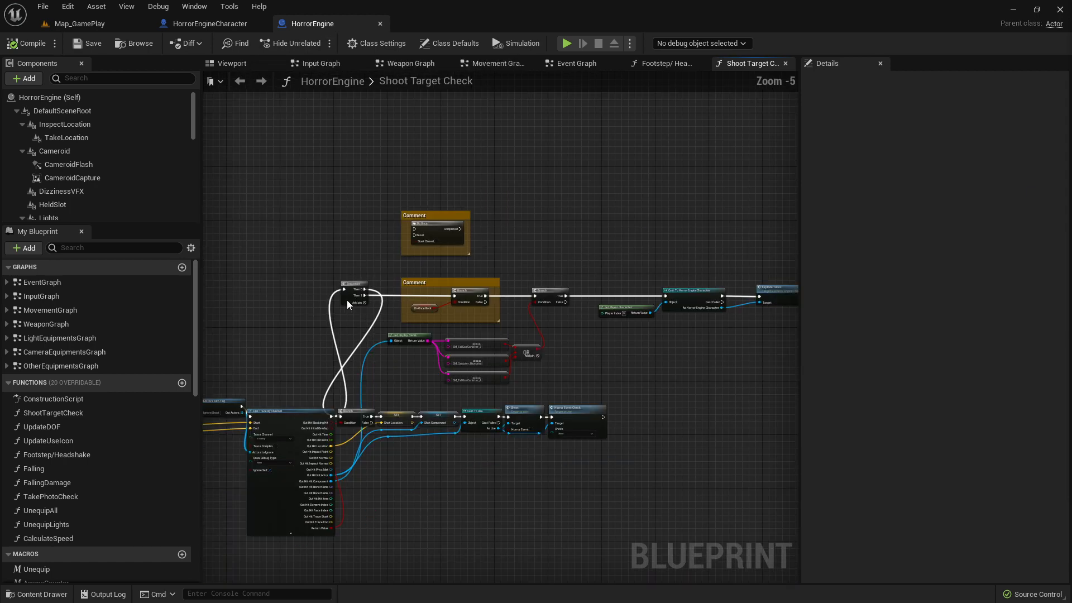
right_click_drag(347, 300, 365, 248)
scroll(366, 275, "up", 2)
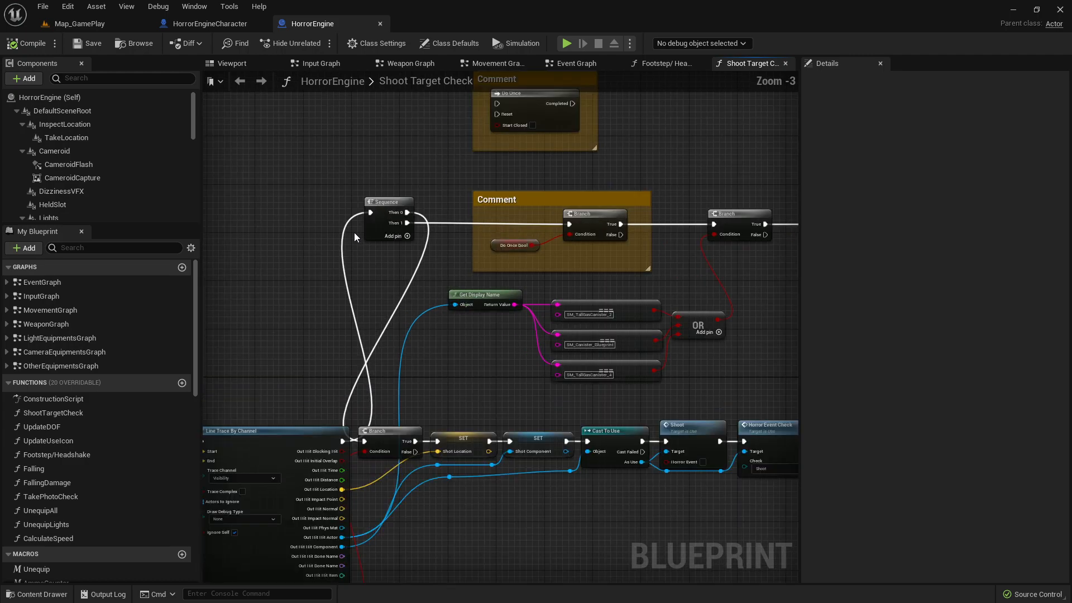
scroll(377, 337, "up", 2)
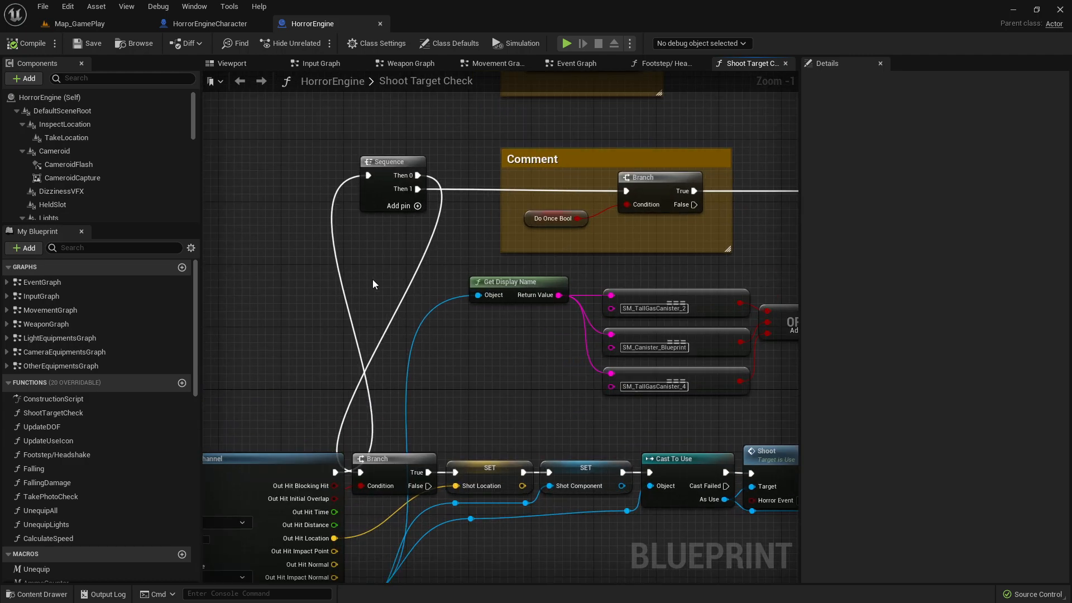
scroll(471, 307, "down", 4)
right_click_drag(497, 331, 401, 275)
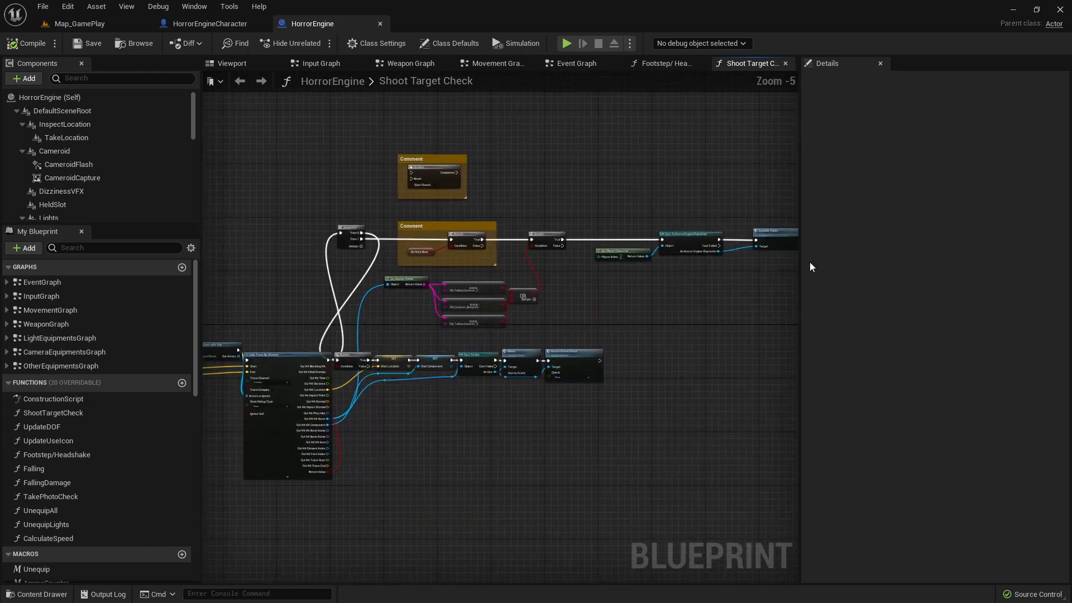
left_click_drag(803, 251, 854, 263)
right_click_drag(547, 294, 624, 323)
scroll(492, 311, "up", 1)
right_click_drag(581, 271, 519, 305)
scroll(429, 298, "up", 2)
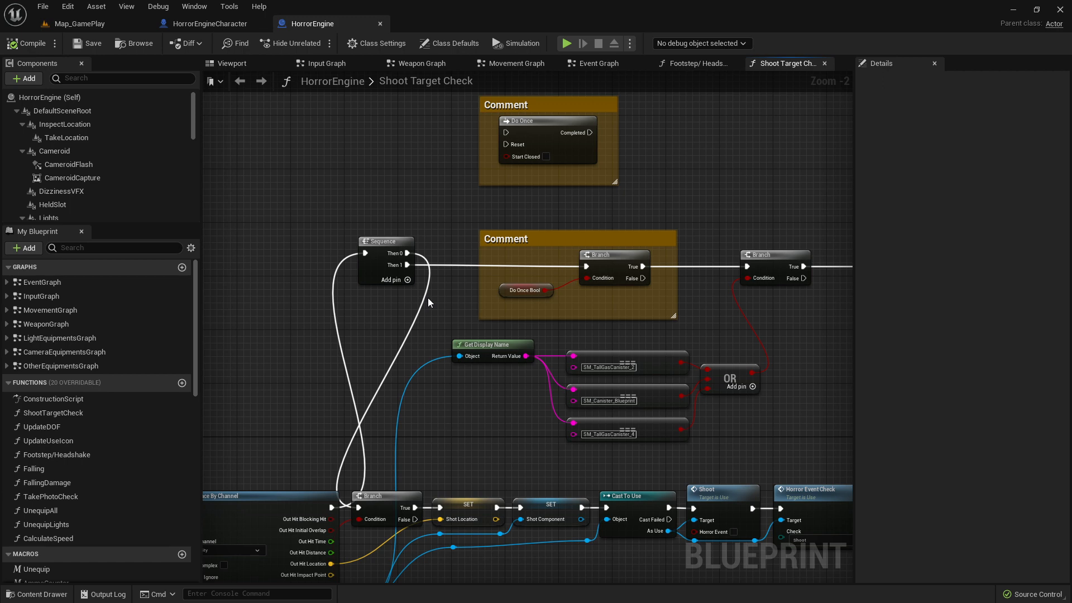
right_click_drag(428, 303, 409, 387)
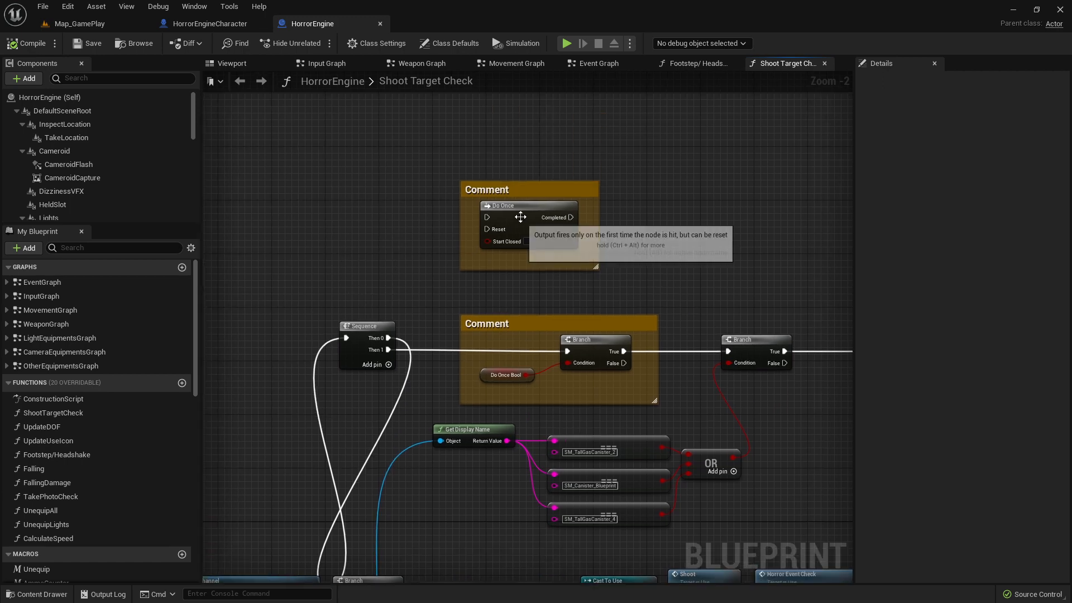
Move the comment box holding the Do Once node slightly right and down, away from the neighbouring comment's edge
left_click_drag(513, 193, 538, 210)
scroll(547, 239, "up", 2)
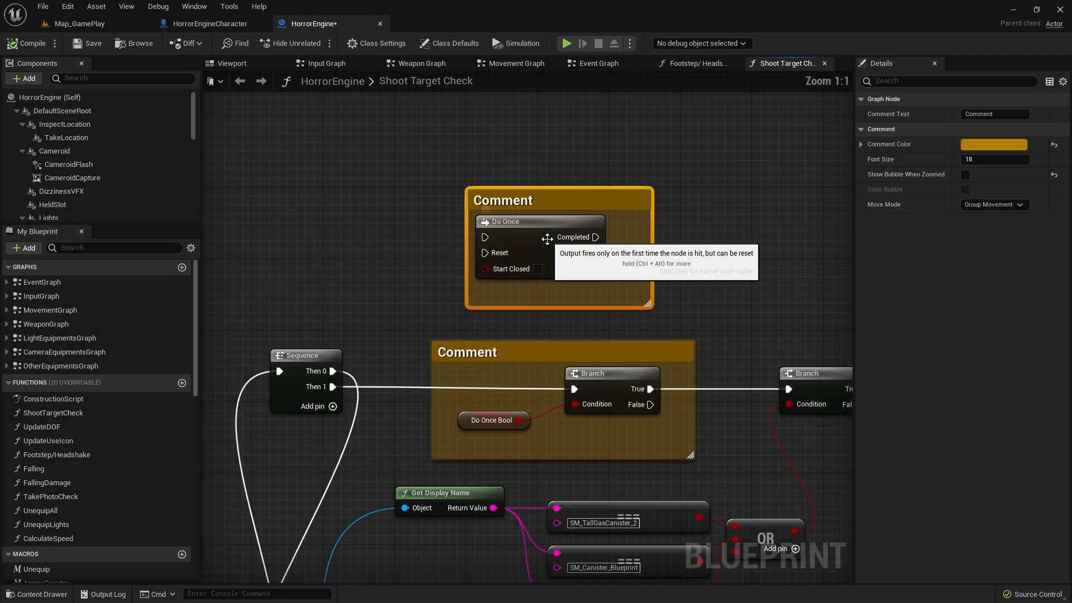
left_click(703, 292)
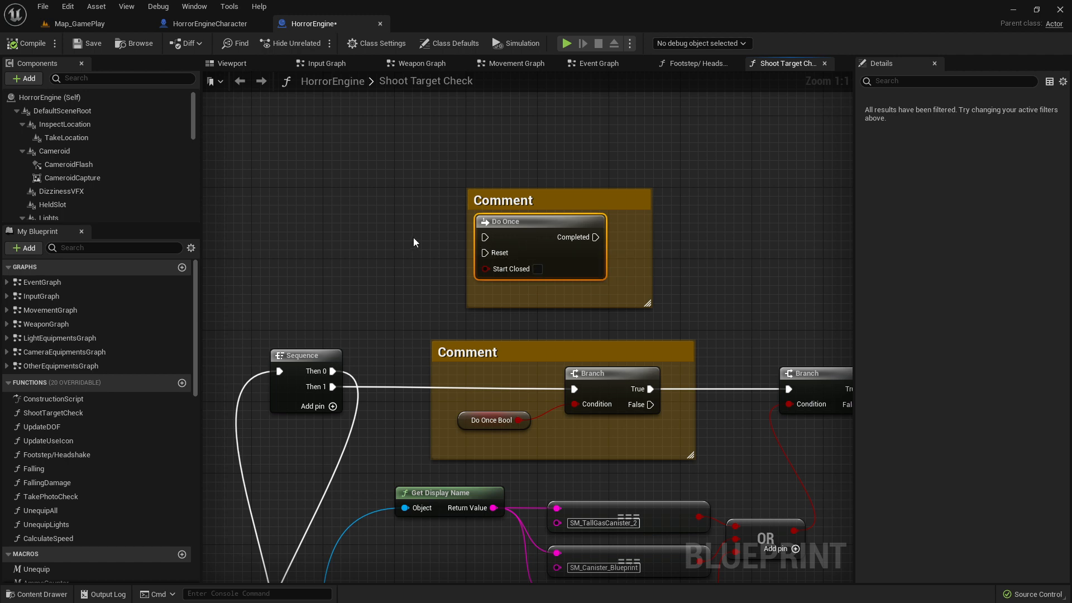
Inspect the Sequence node and the unconnected Do Once node in the upper comment box
right_click_drag(643, 255, 494, 230)
right_click_drag(765, 330, 633, 290)
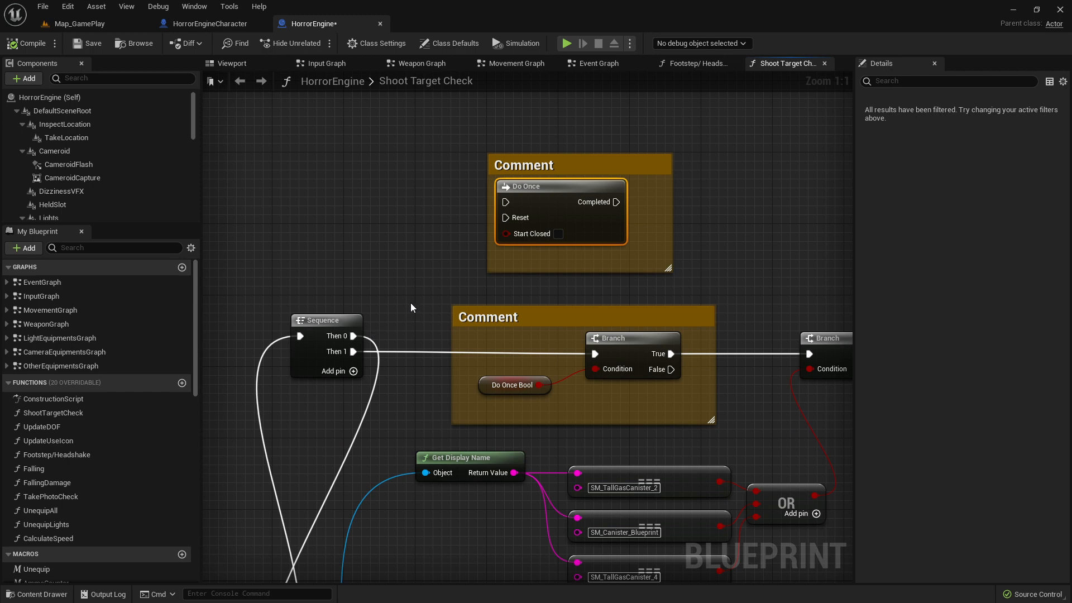
right_click_drag(411, 303, 444, 297)
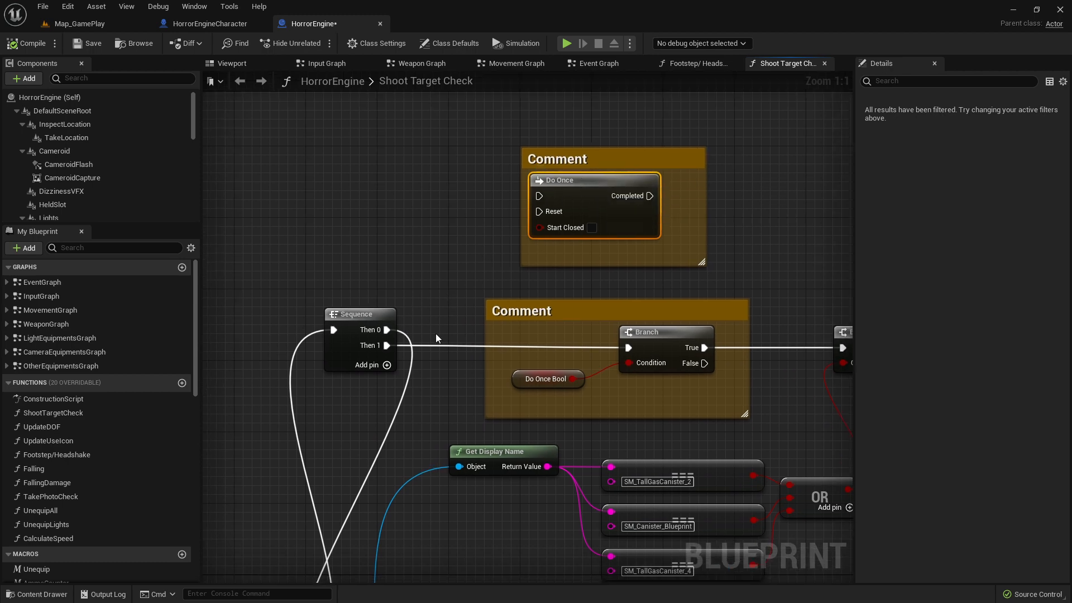
left_click(358, 315)
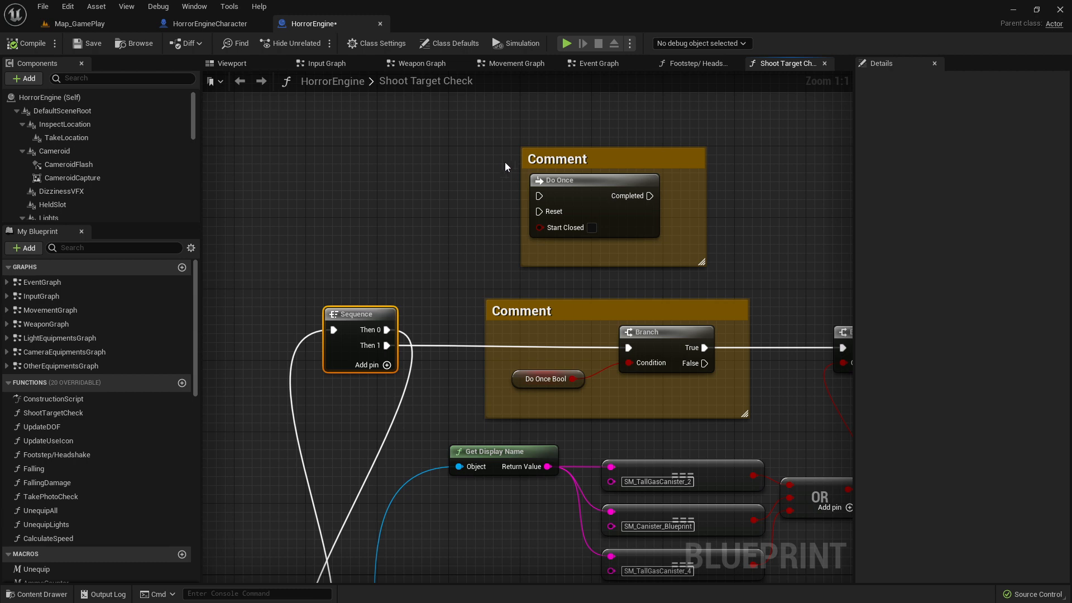
left_click(575, 181)
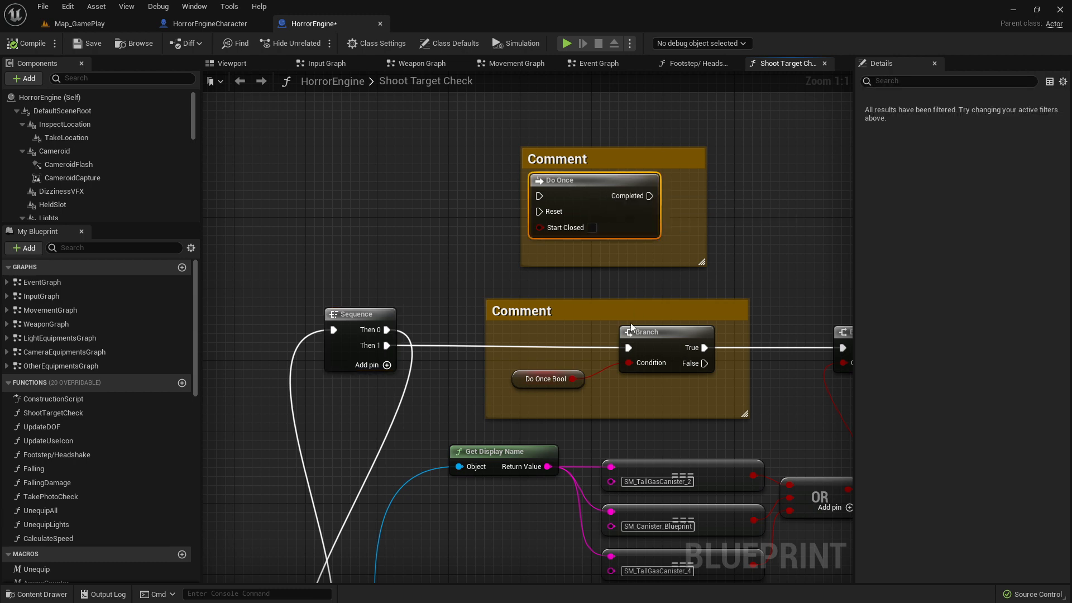
Inspect the DoOnceBool variable's type and default value, using its graph node and its entry among the blueprint variables
right_click_drag(516, 302, 463, 195)
left_click(492, 272)
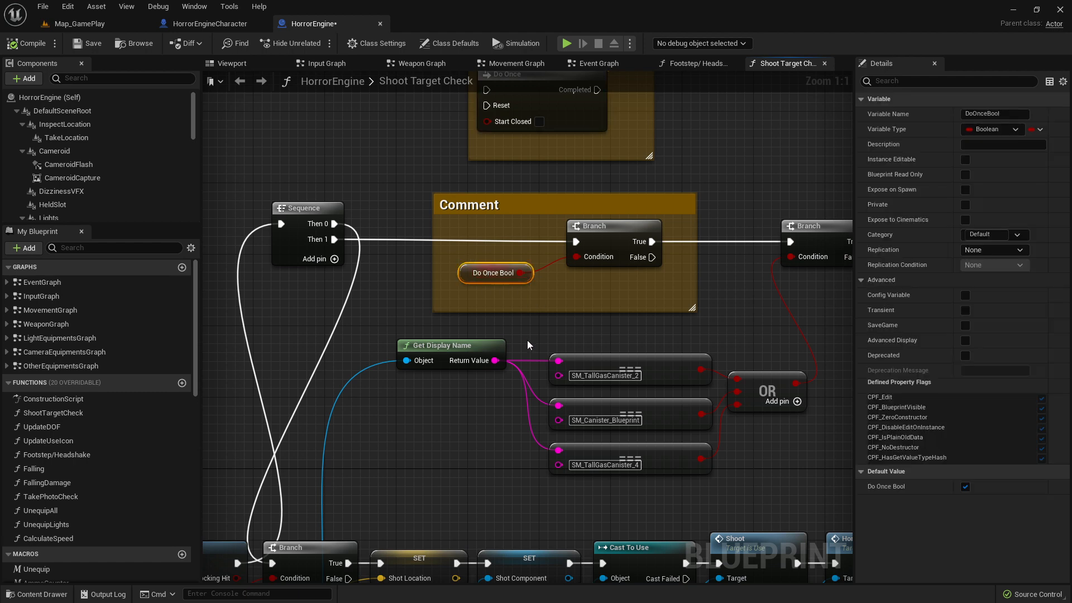
scroll(187, 413, "down", 15)
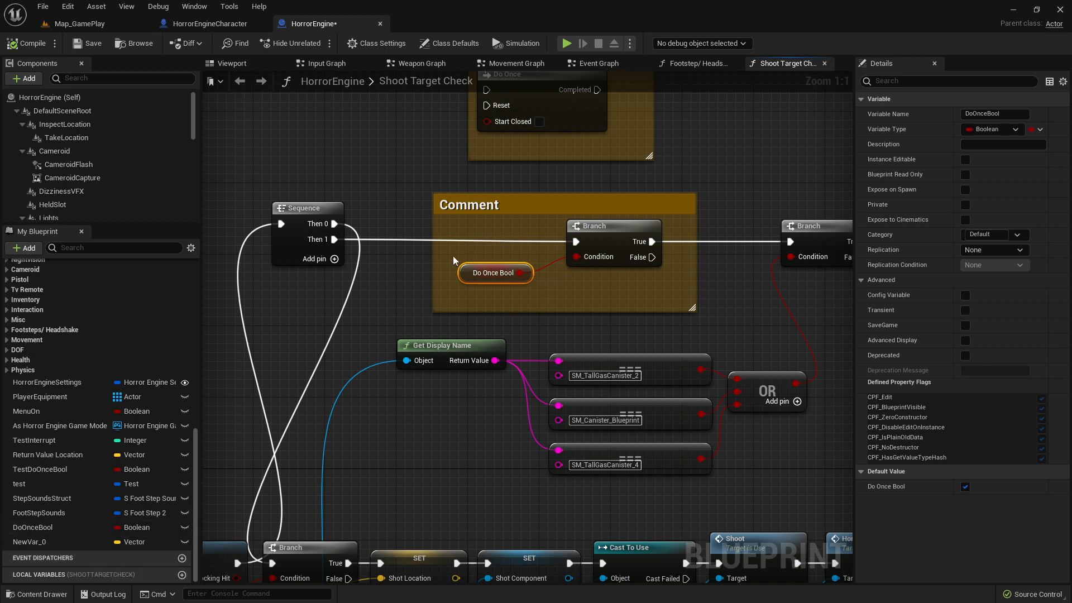
left_click(30, 531)
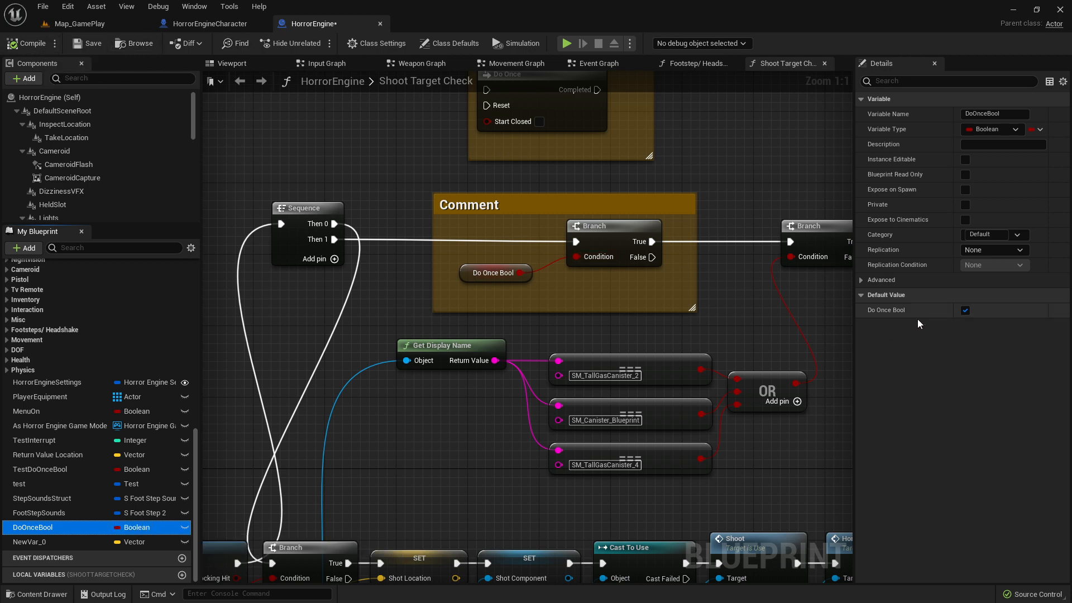
Add another Do Once Bool getter below the existing one and wire it to the Condition of a new Branch node
right_click_drag(509, 242, 401, 258)
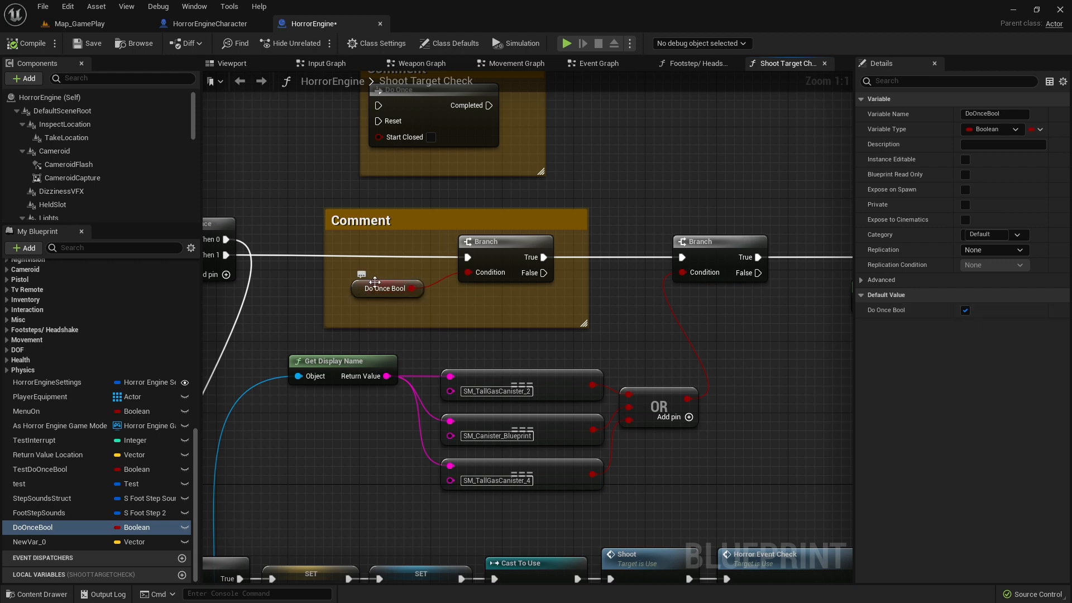
right_click_drag(277, 367, 360, 350)
left_click_drag(66, 529, 559, 300)
left_click(550, 317)
type("b")
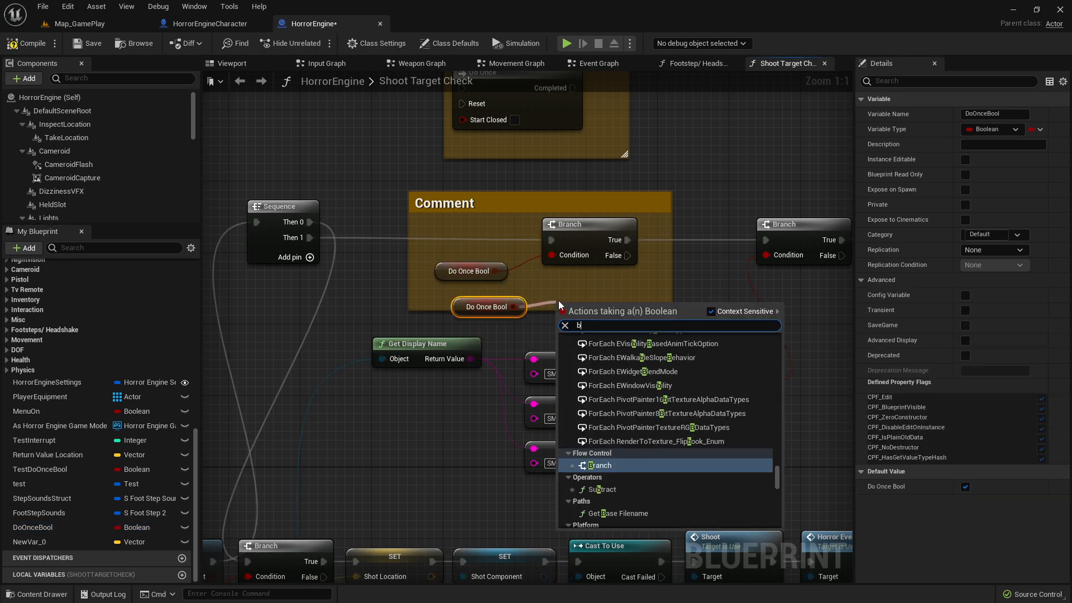
left_click(614, 299)
key("b")
left_click(591, 294)
left_click_drag(514, 306, 531, 314)
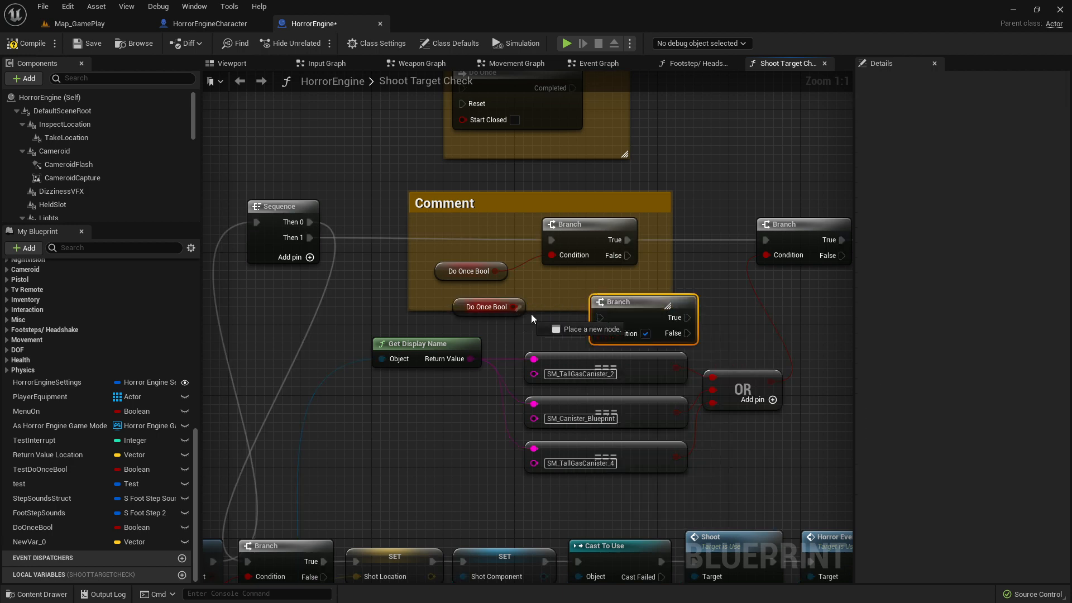
left_click_drag(610, 337, 638, 296)
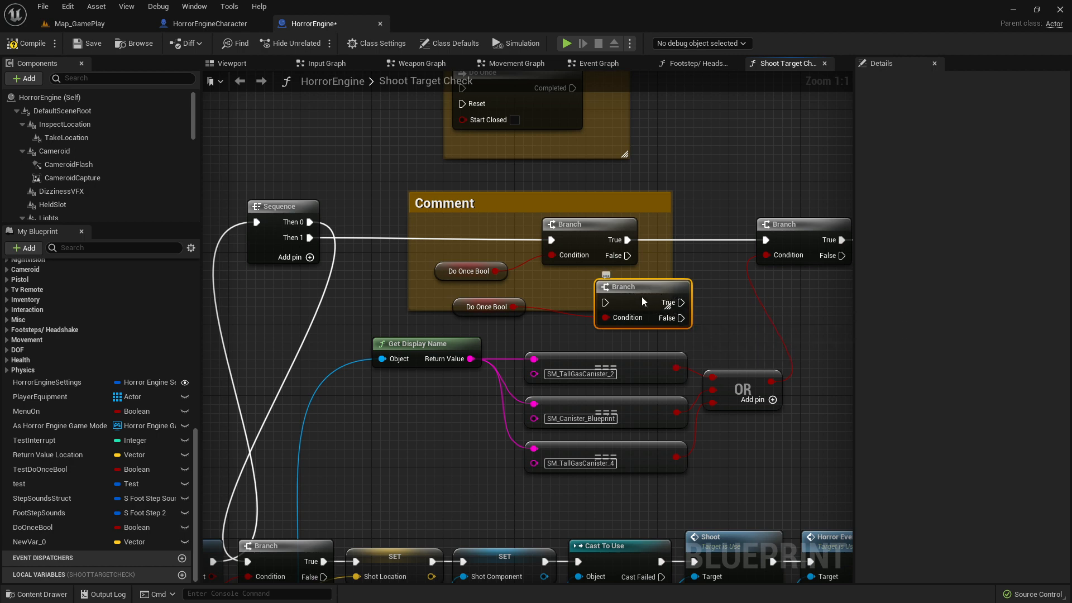
Delete the extra Branch node and the extra Do Once Bool getter
key("Delete")
left_click(485, 307)
key("Delete")
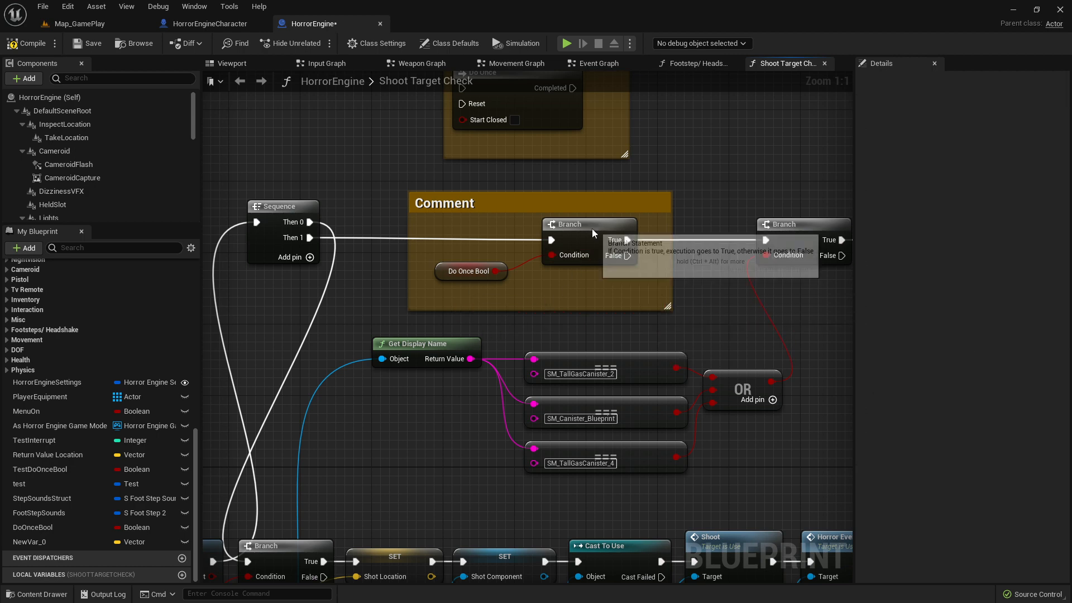
Examine the commented Do Once Bool check and its connection from the Sequence node to the following Branch
left_click(592, 229)
right_click_drag(736, 241, 758, 235)
left_click(635, 309)
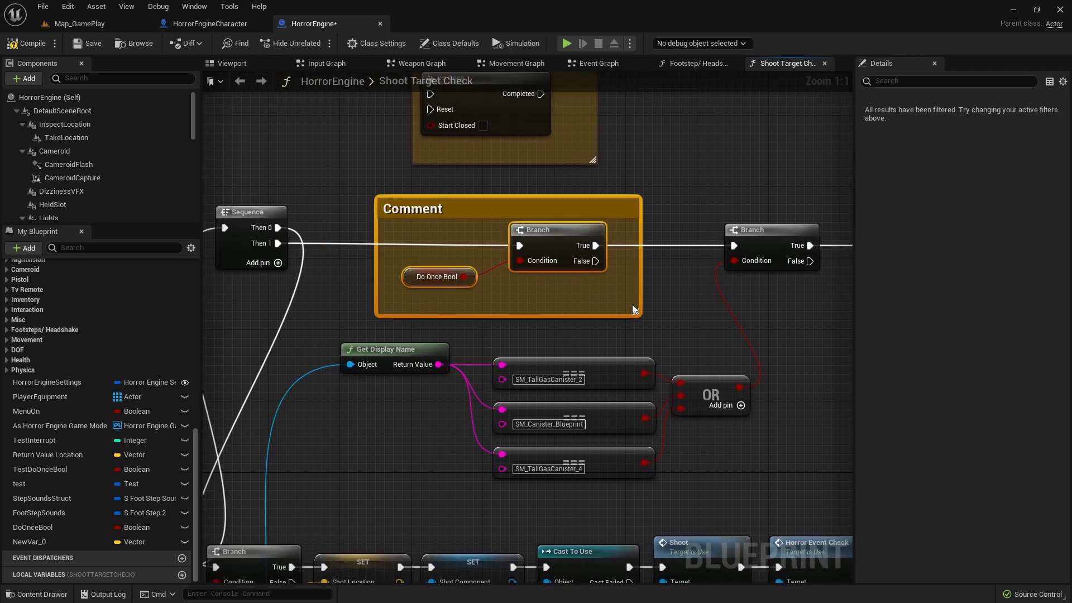
right_click_drag(367, 242, 497, 257)
left_click(540, 290)
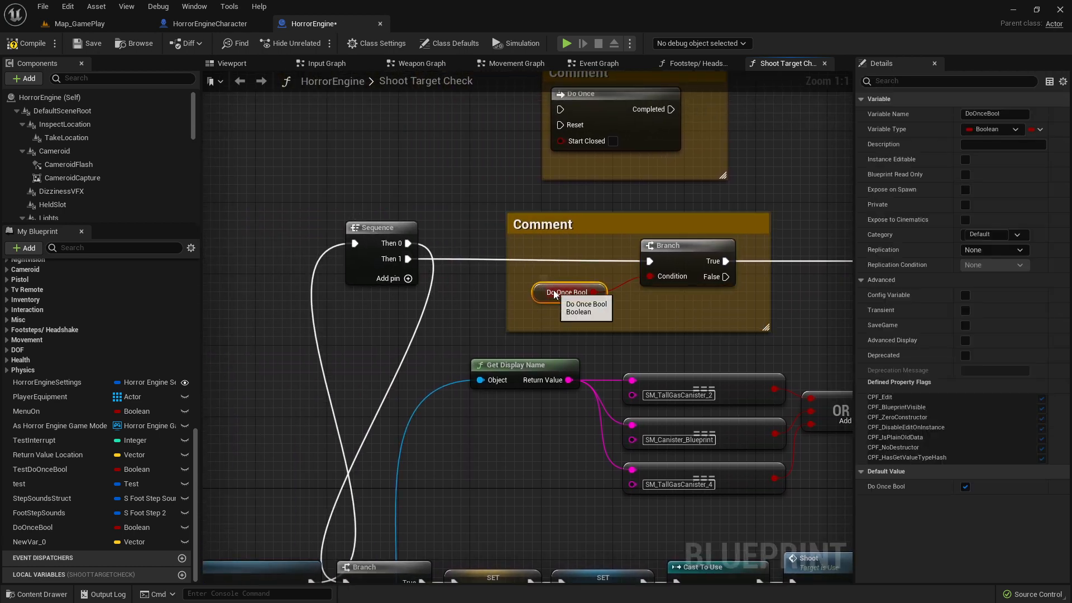
right_click_drag(585, 272, 358, 276)
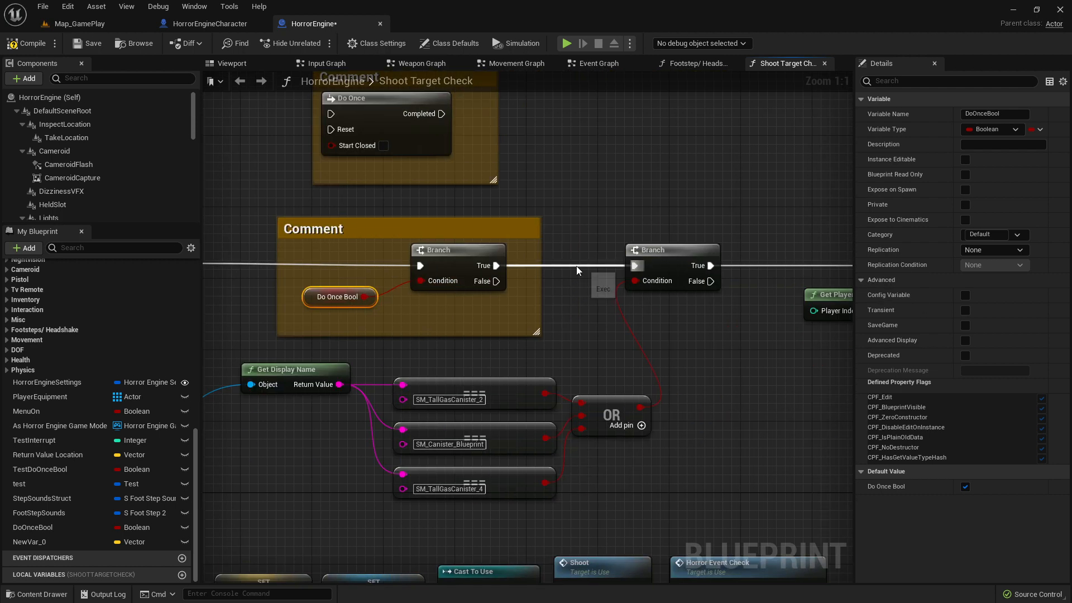
scroll(624, 293, "down", 4)
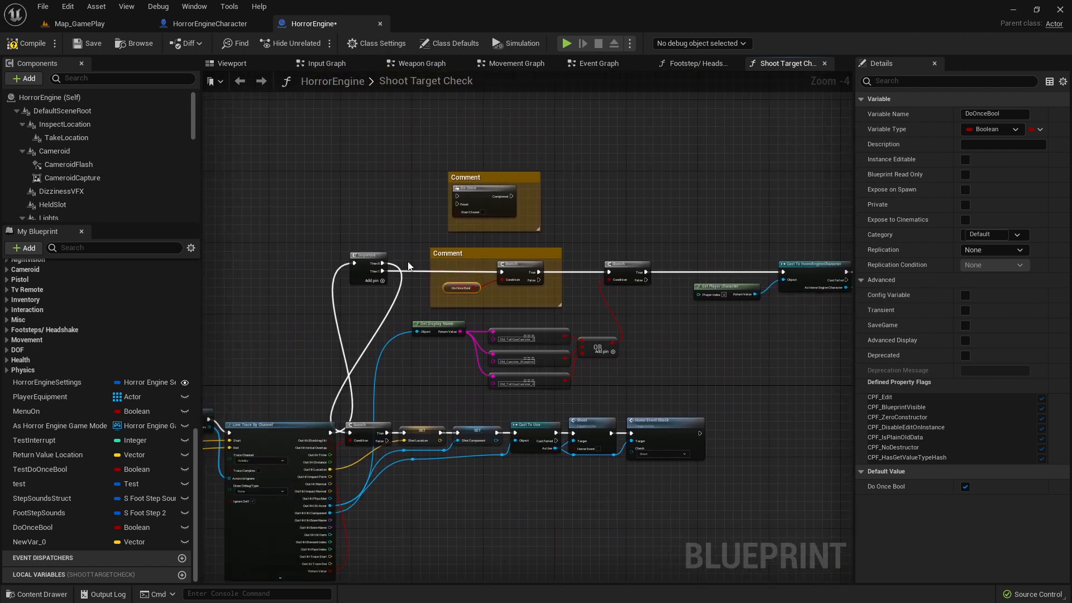
right_click_drag(464, 298, 445, 321)
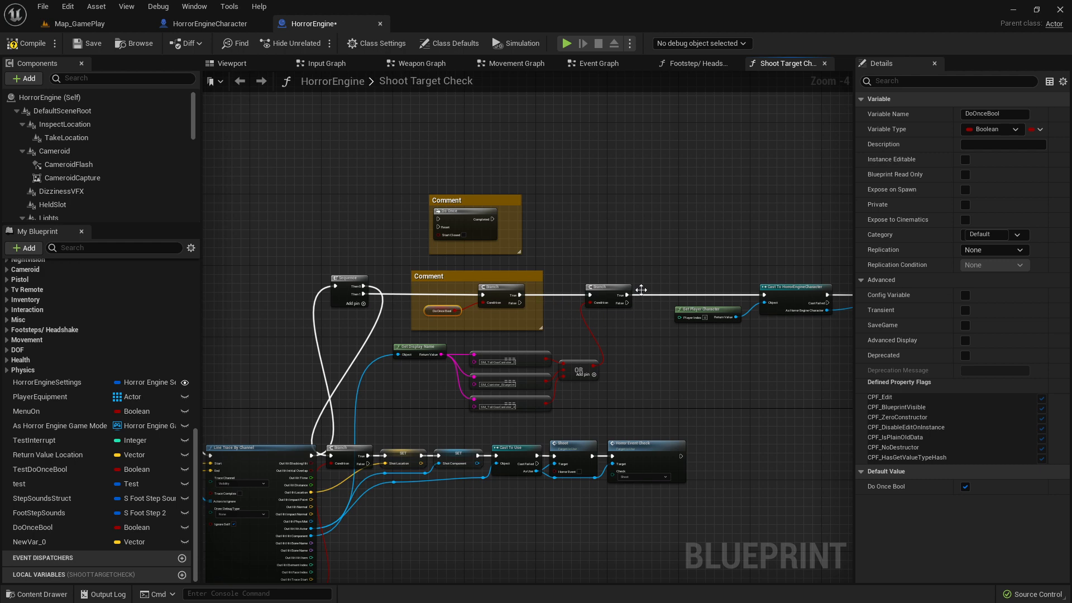
Follow the execution line through the HorrorEngineCharacter cast and Explode Tubes call to the Do Once Bool SET node
right_click_drag(704, 313, 326, 331)
mouse_move(498, 330)
right_mouse_down()
mouse_move(408, 328)
mouse_move(577, 346)
right_mouse_up()
right_click_drag(417, 323, 632, 331)
mouse_move(487, 330)
right_mouse_down()
mouse_move(672, 323)
mouse_move(445, 324)
right_mouse_up()
right_click_drag(752, 322, 528, 333)
scroll(528, 334, "up", 4)
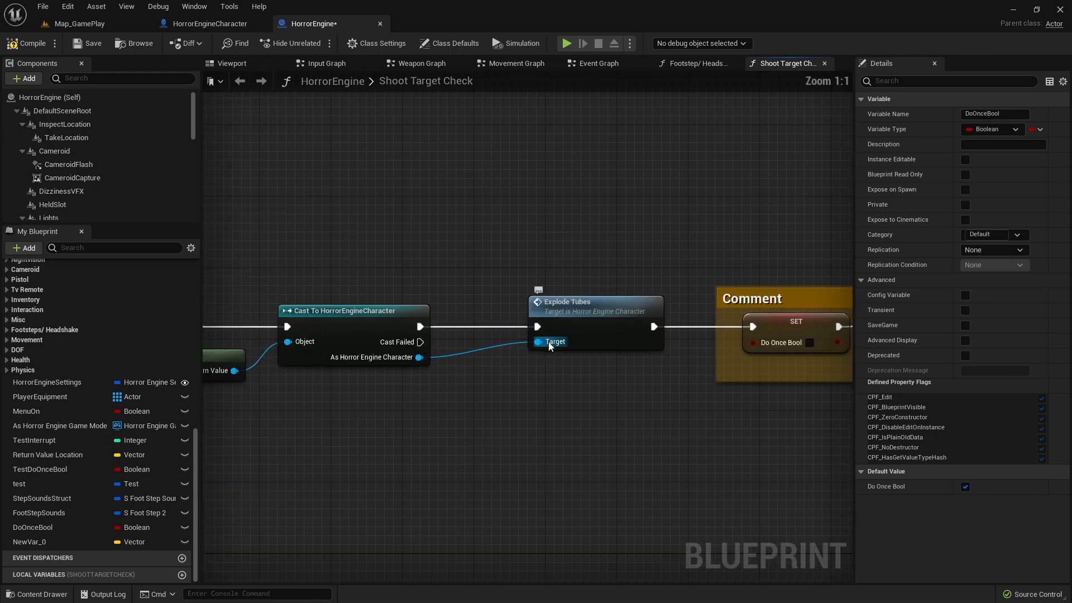
left_click(644, 321)
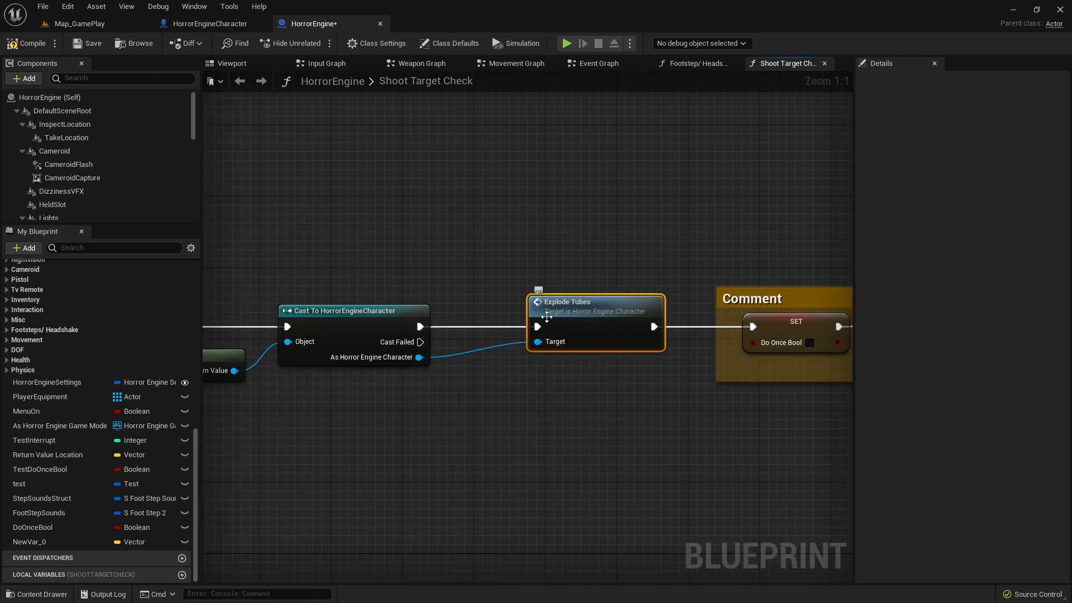
right_click_drag(808, 352, 603, 346)
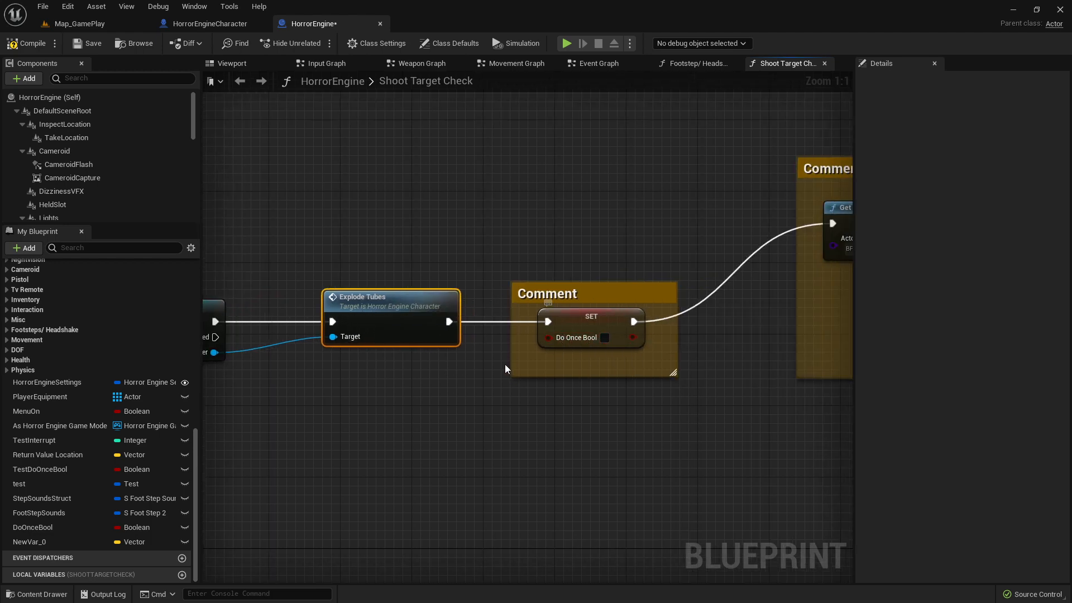
right_click_drag(424, 378, 444, 344)
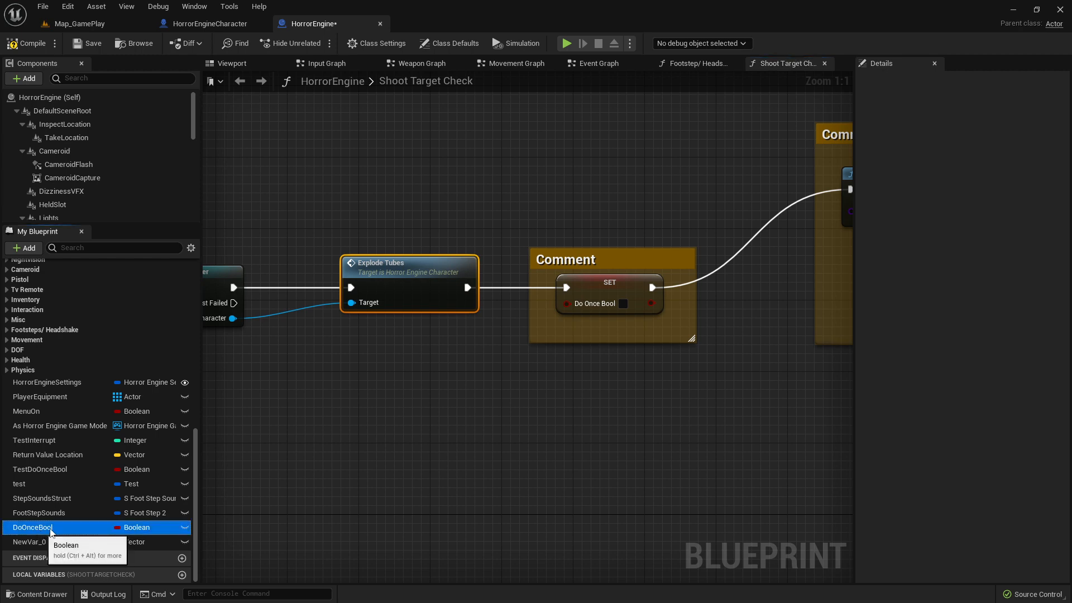
Add a second SET node for DoOnceBool, left unchecked, and connect the Explode Tubes execution output to it
left_click(32, 527)
left_click_drag(536, 390, 537, 386)
left_click(569, 417)
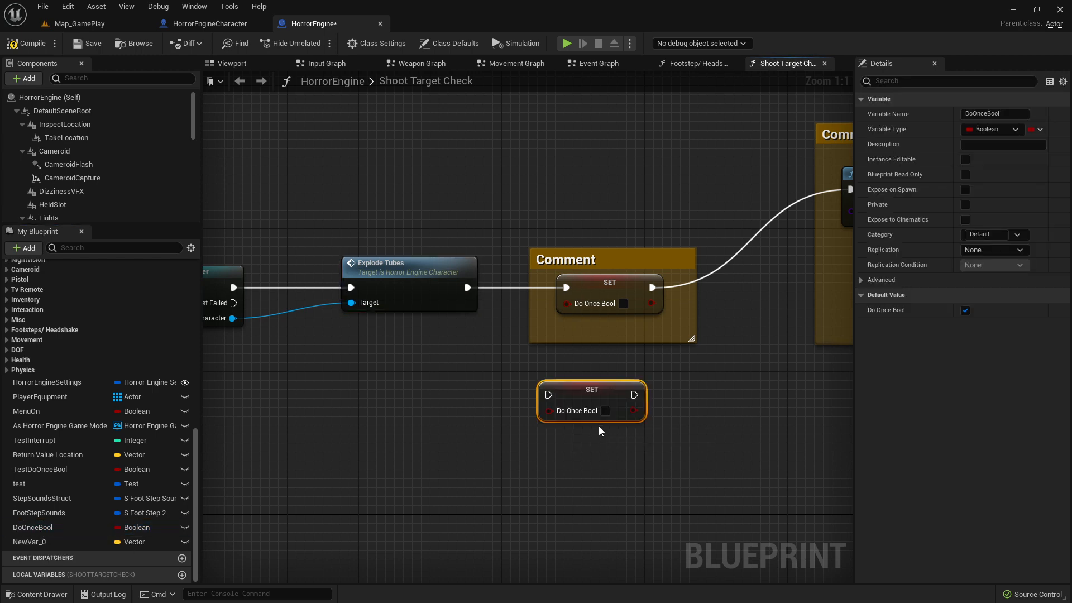
left_click_drag(471, 288, 551, 397)
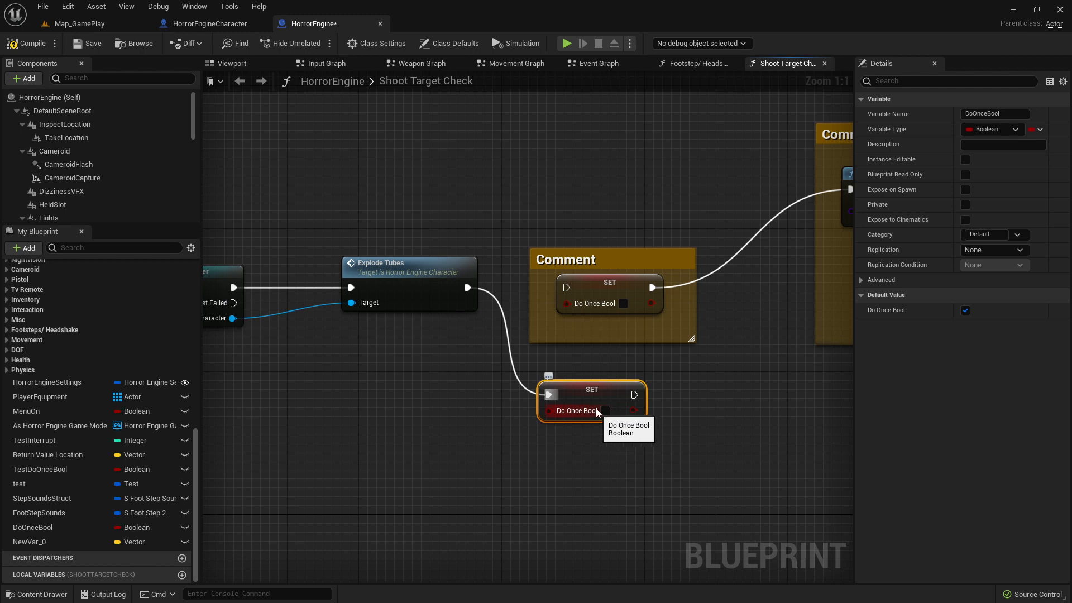
Reconnect Explode Tubes to the SET node inside the comment box and delete the extra SET node
left_click_drag(468, 287, 566, 287)
key("Delete")
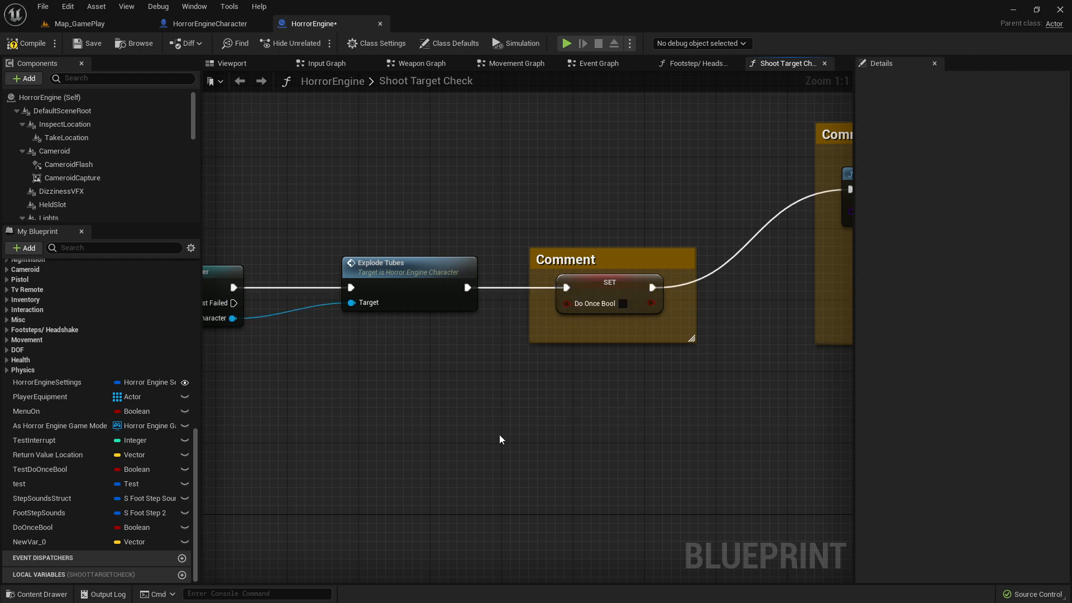
Review the execution path from the Sequence node through both Branch nodes towards the player character cast
scroll(499, 435, "down", 4)
scroll(465, 381, "up", 3)
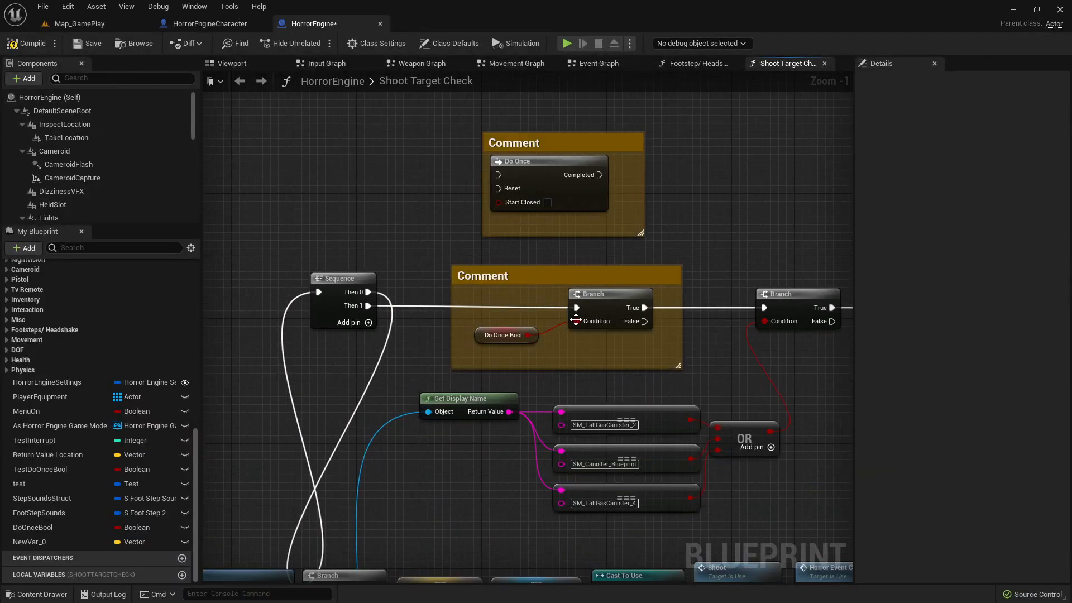
right_click_drag(753, 330, 652, 307)
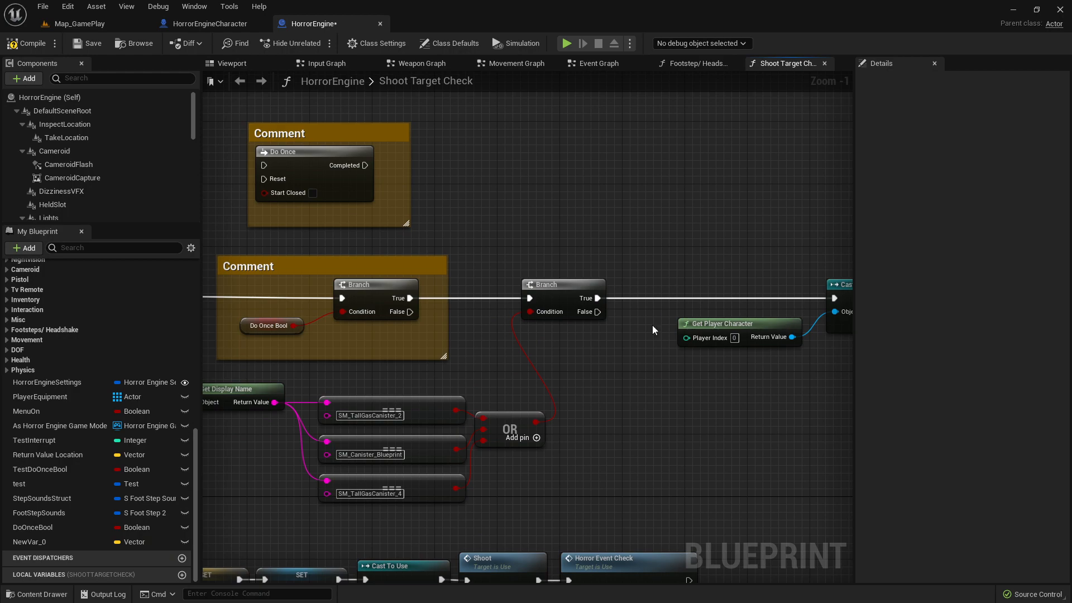
right_click_drag(738, 337, 475, 336)
scroll(559, 353, "down", 3)
right_click_drag(638, 360, 759, 367)
right_click_drag(385, 342, 572, 348)
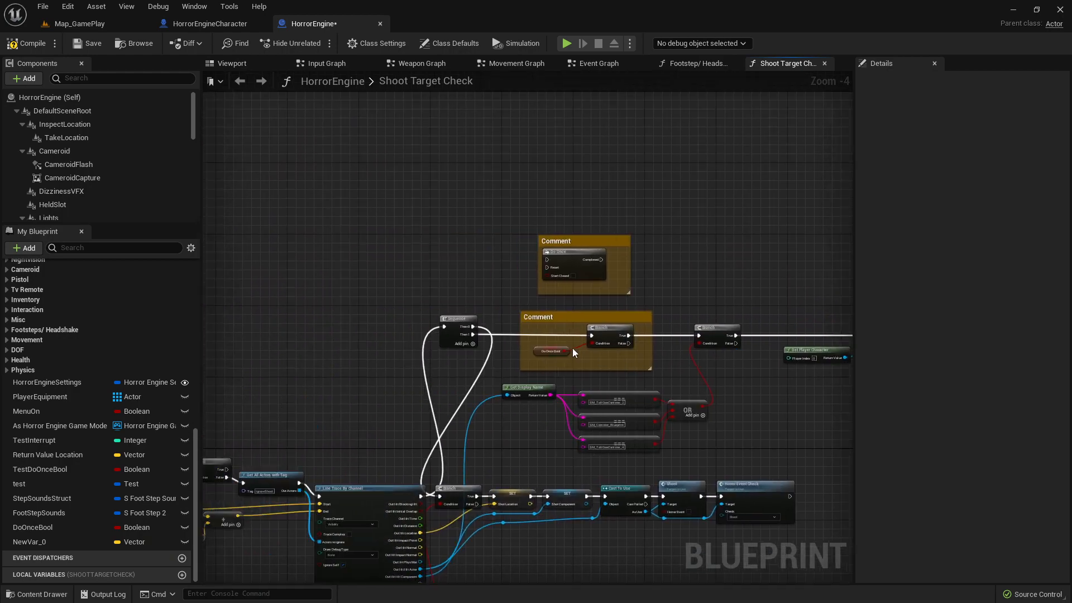
Compare the unconnected Do Once node with the Do Once Bool Branch setup along the Sequence execution path
right_click_drag(688, 302, 597, 361)
scroll(597, 362, "up", 3)
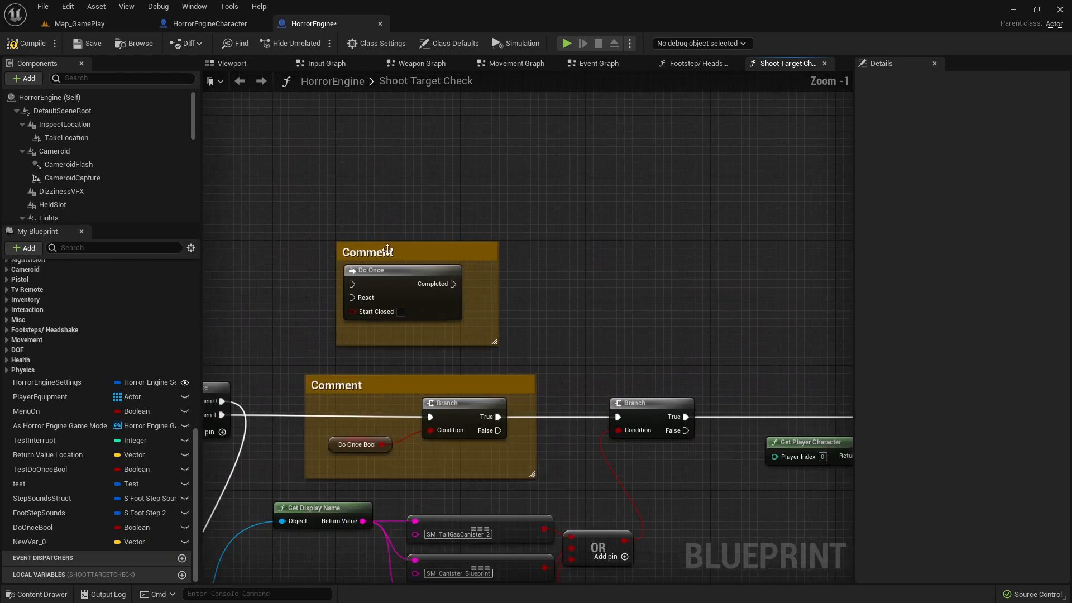
left_click_drag(371, 277, 502, 342)
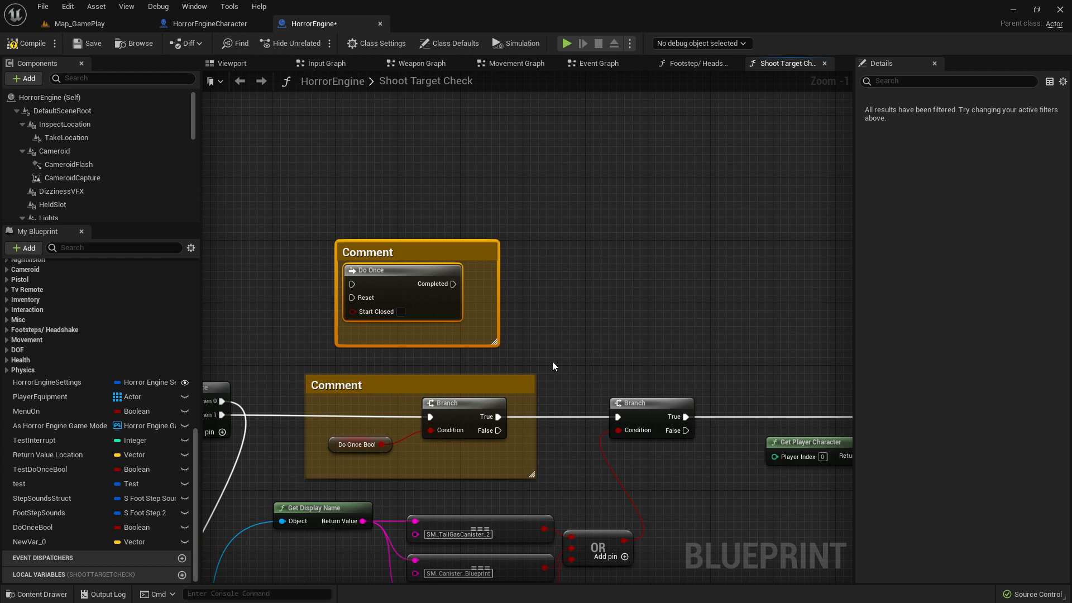
right_click_drag(564, 356, 600, 343)
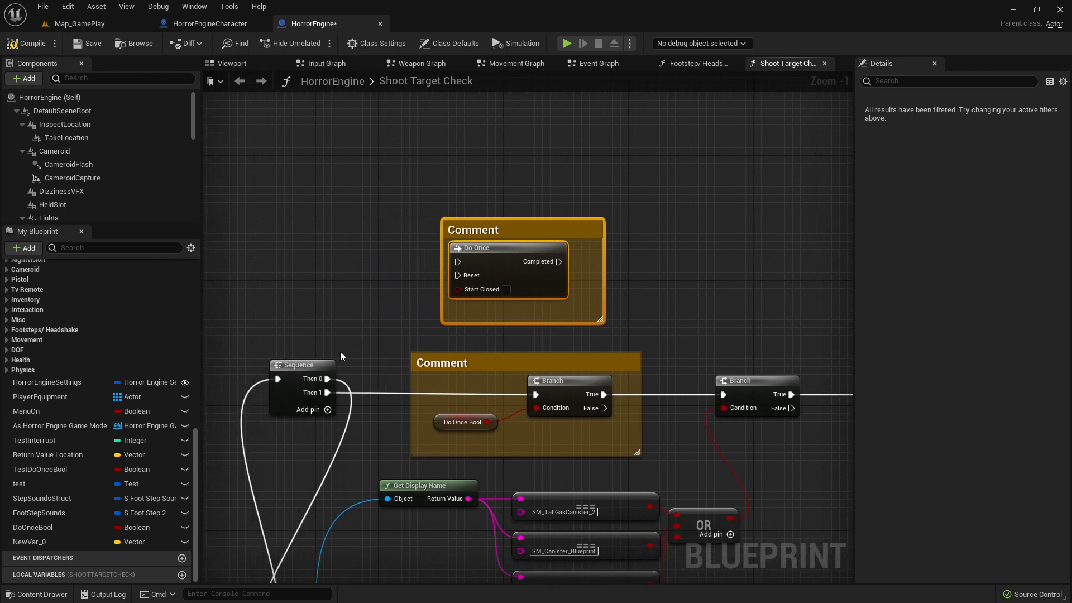
right_click_drag(342, 347, 379, 273)
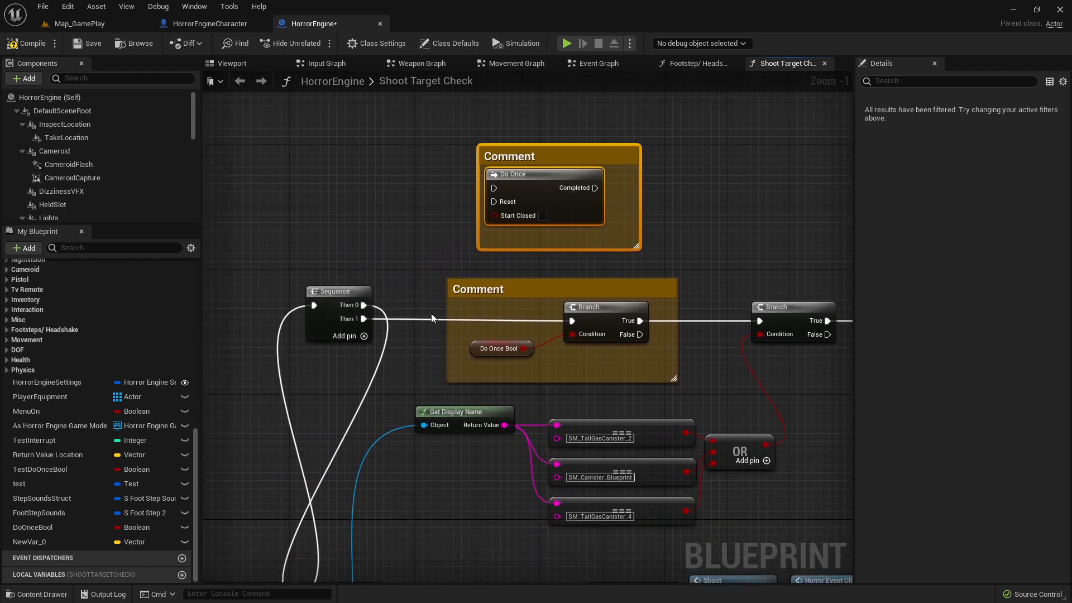
right_click_drag(697, 258, 640, 304)
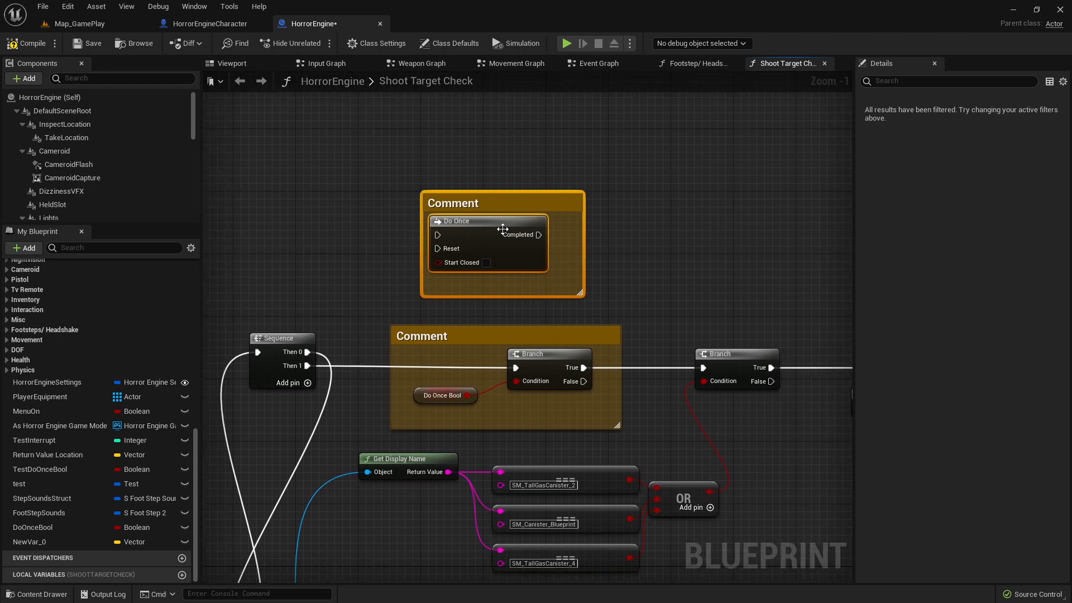
scroll(663, 284, "down", 5)
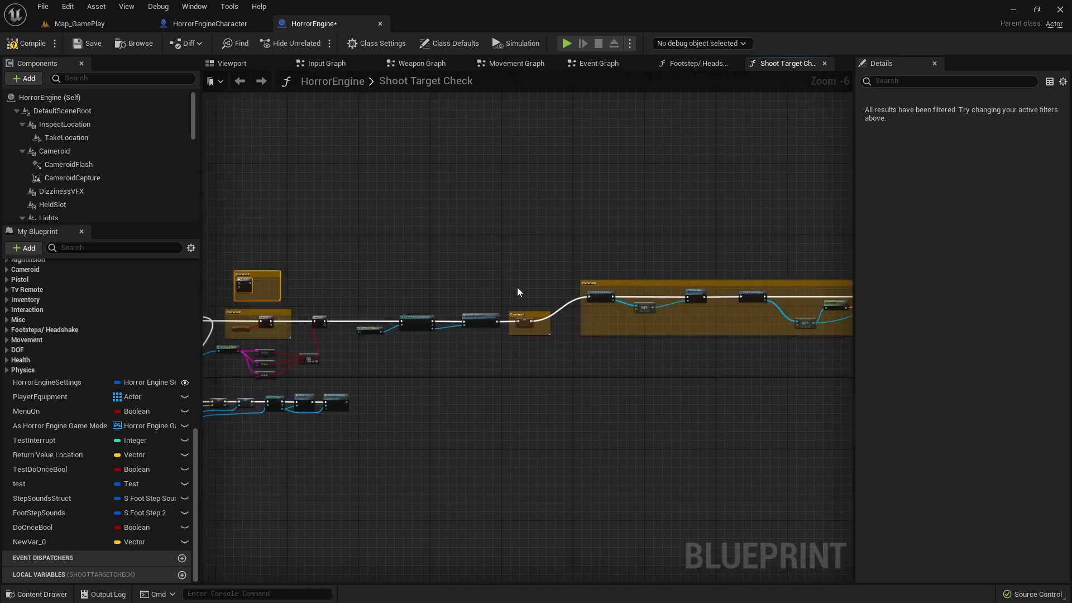
Save the HorrorEngine blueprint and return to the Map_GamePlay level
left_click(90, 44)
right_click_drag(203, 59, 296, 89)
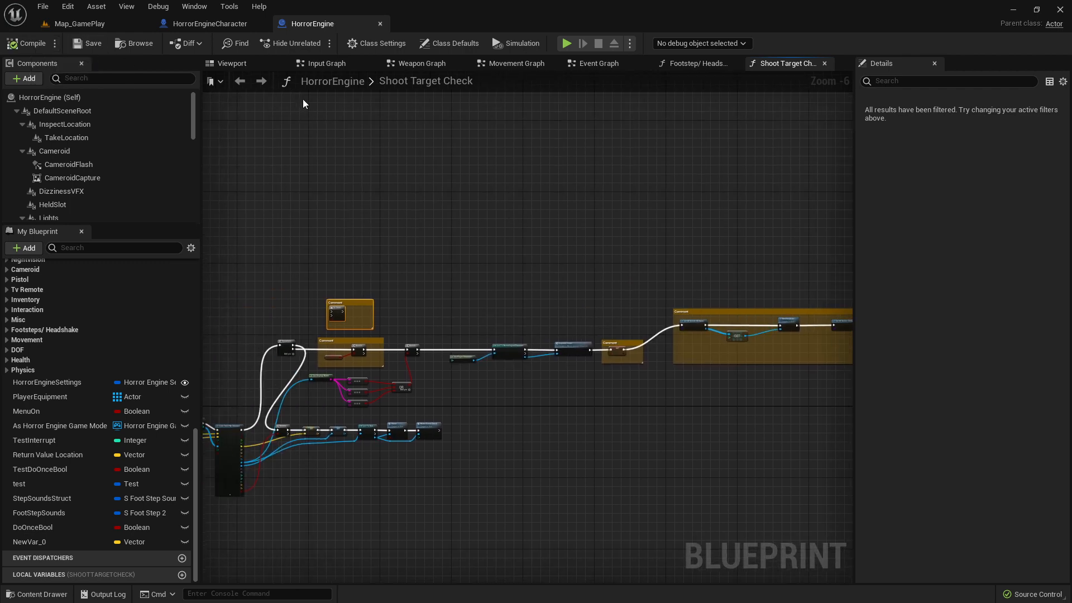
left_click(204, 23)
left_click(81, 23)
Start a play test from the bare ground in front of the windmill
right_click_drag(391, 251, 335, 223)
right_click_drag(592, 207, 517, 232)
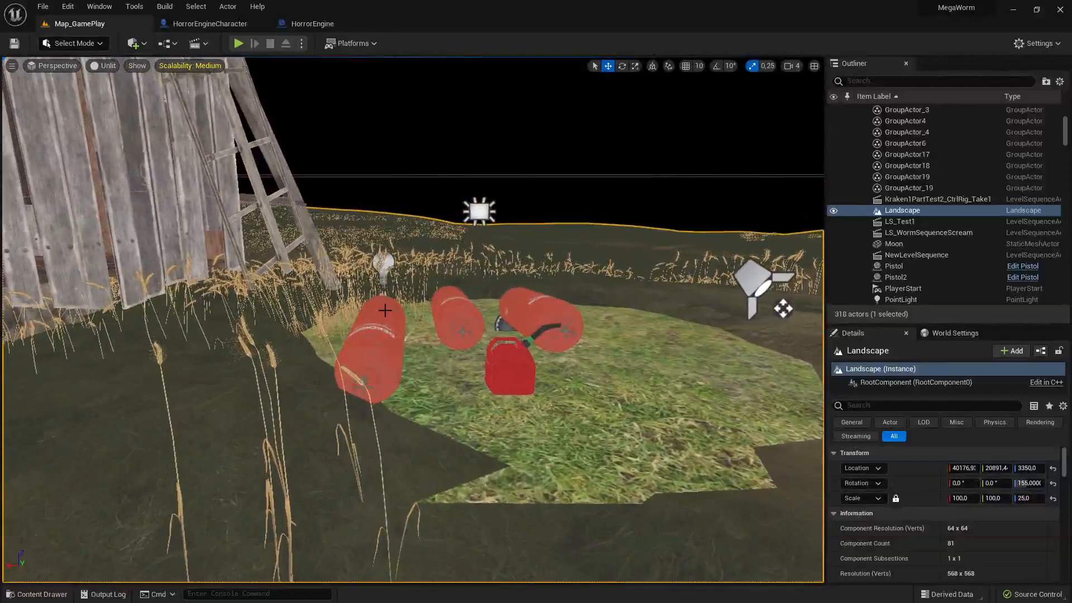
right_click_drag(435, 357, 412, 387)
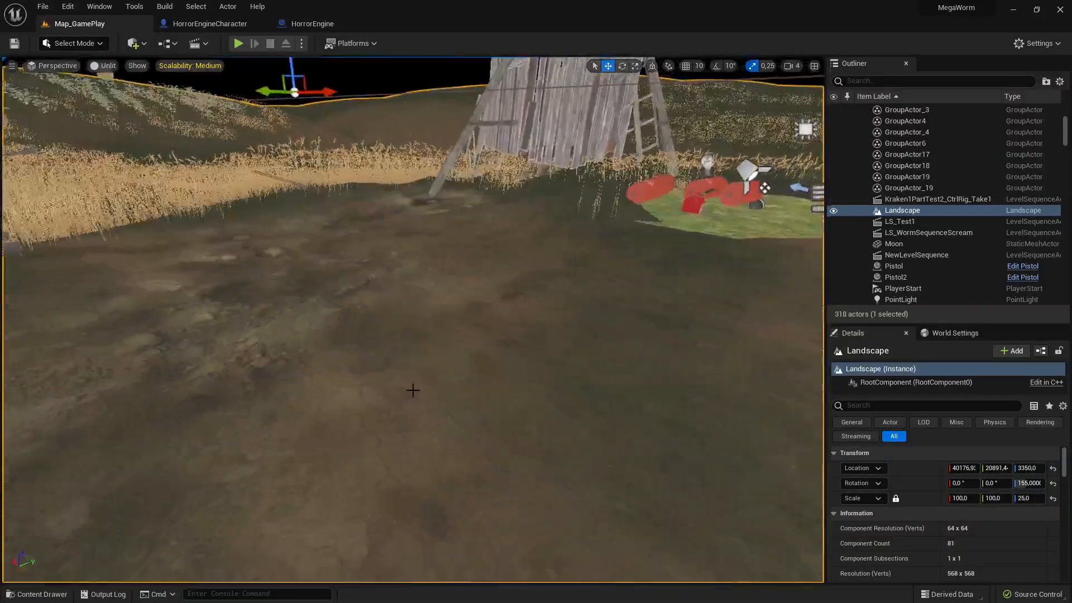
right_click(411, 388)
left_click(534, 382)
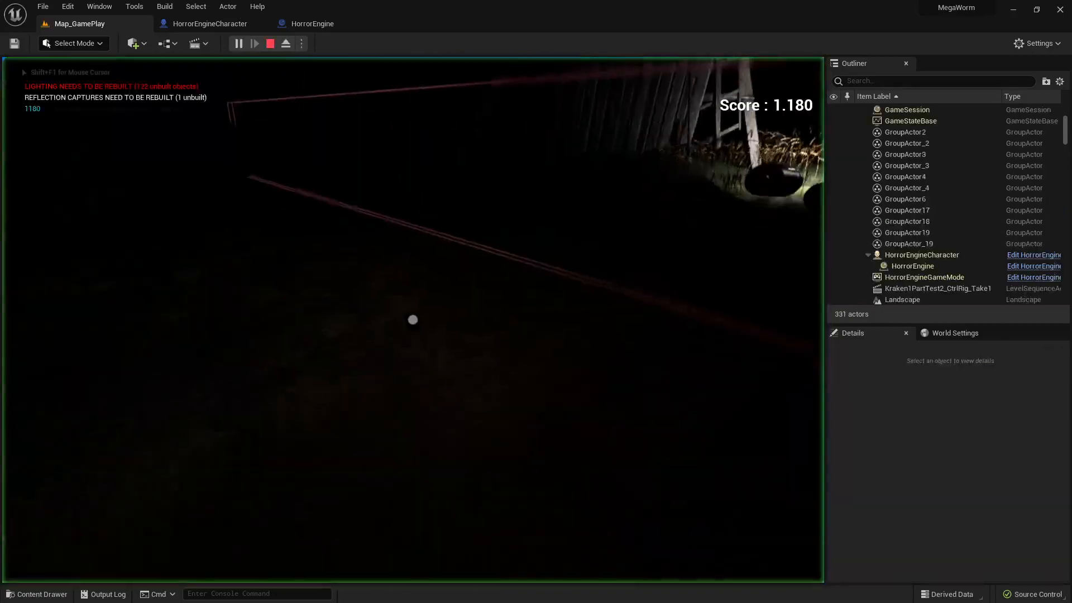
Switch the game view to unlit, pick up the pistol from the picnic table and equip it
key("w")
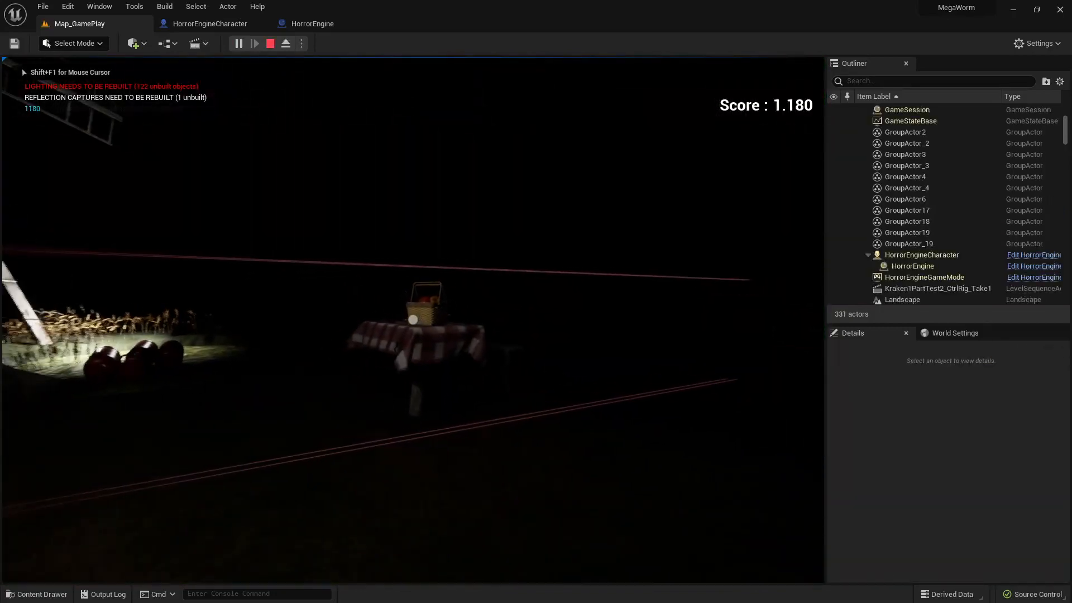
key("F2")
key("w")
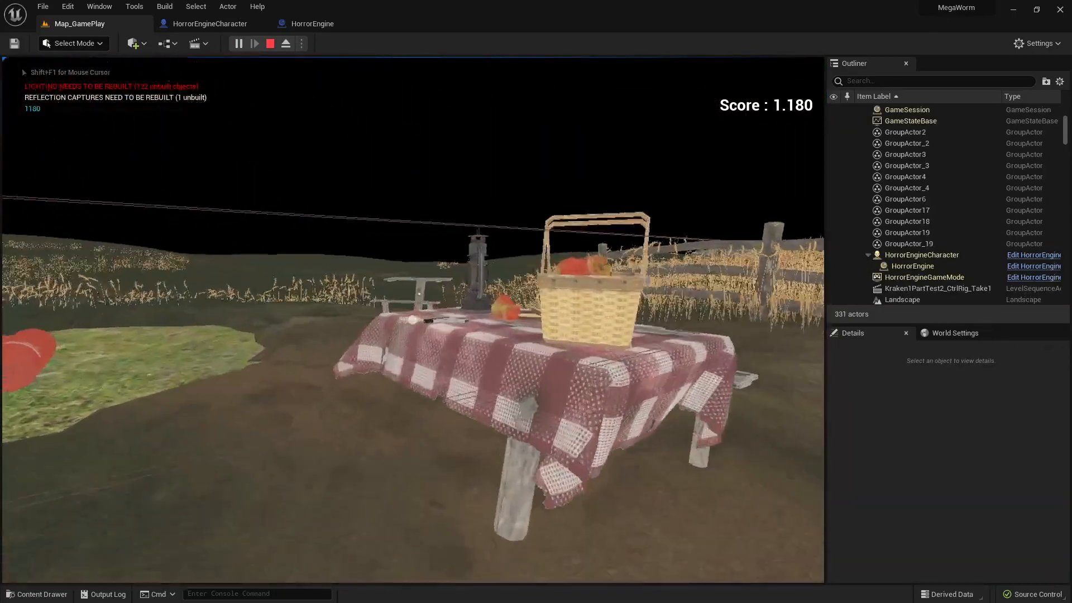
key("e")
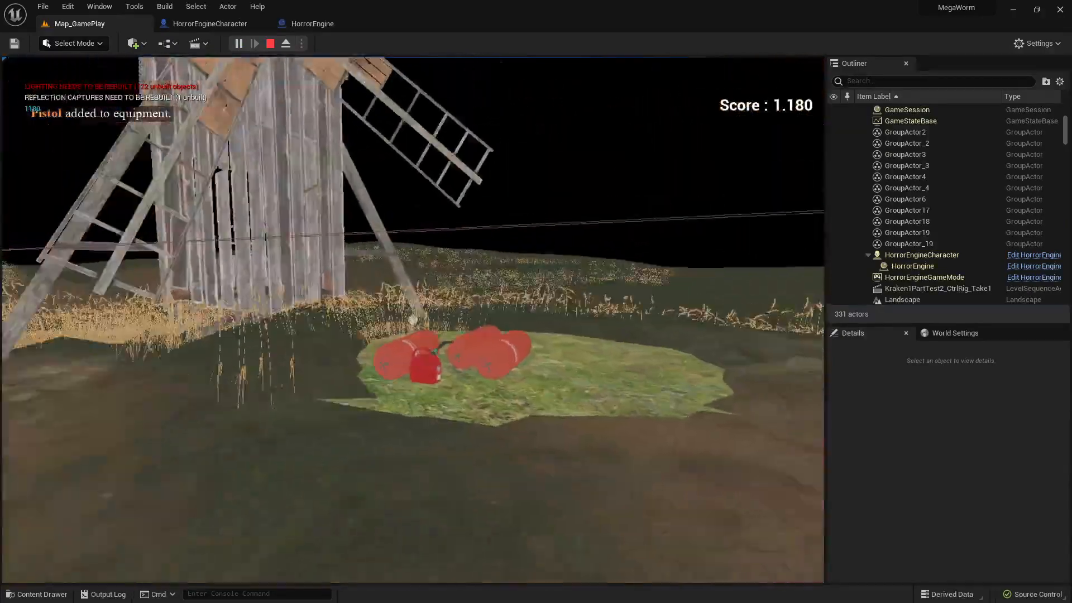
key("1")
Pick up the stone near the windmill, throw it towards the red canisters and restore the lit view
key("w")
key("w")
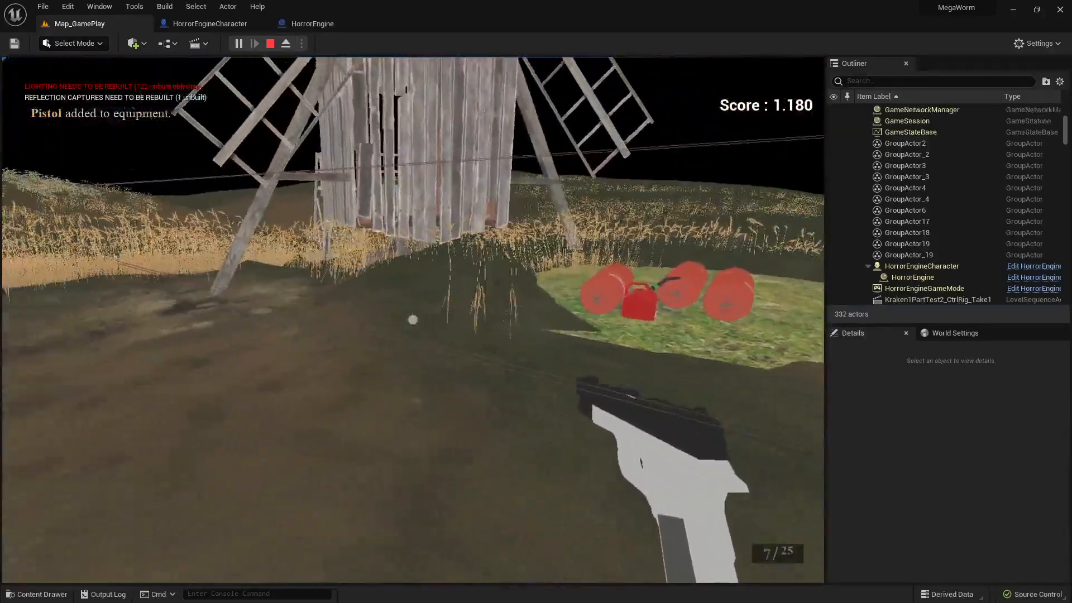
key("w")
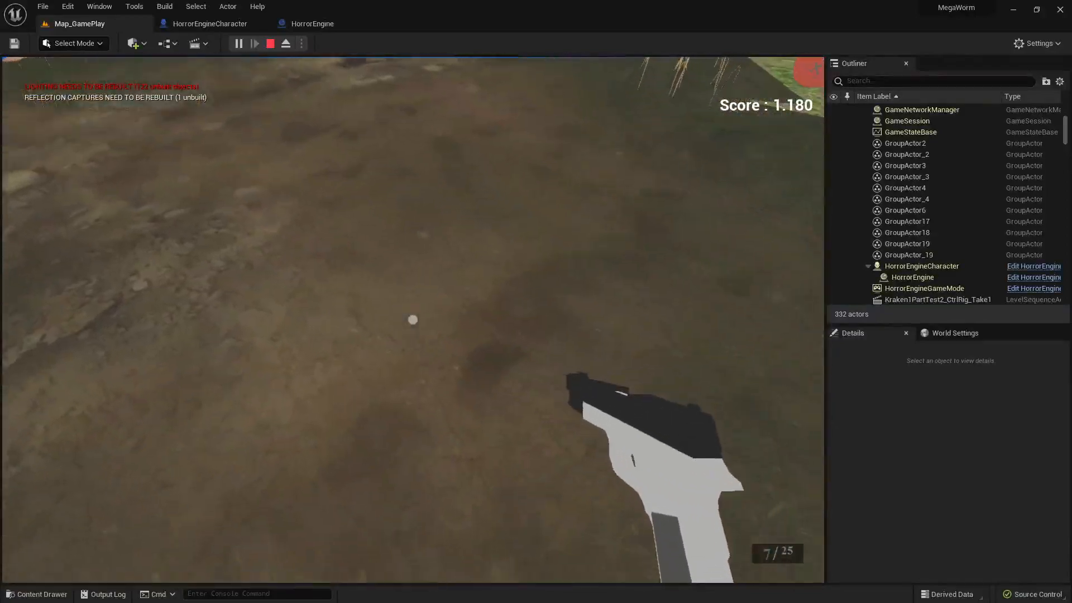
key("e")
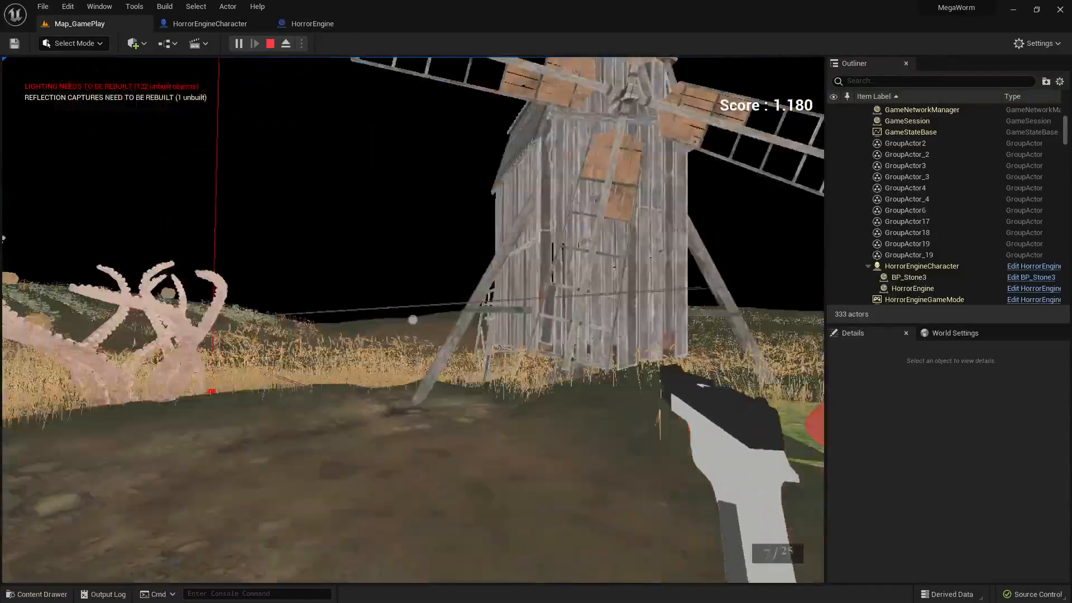
key("s")
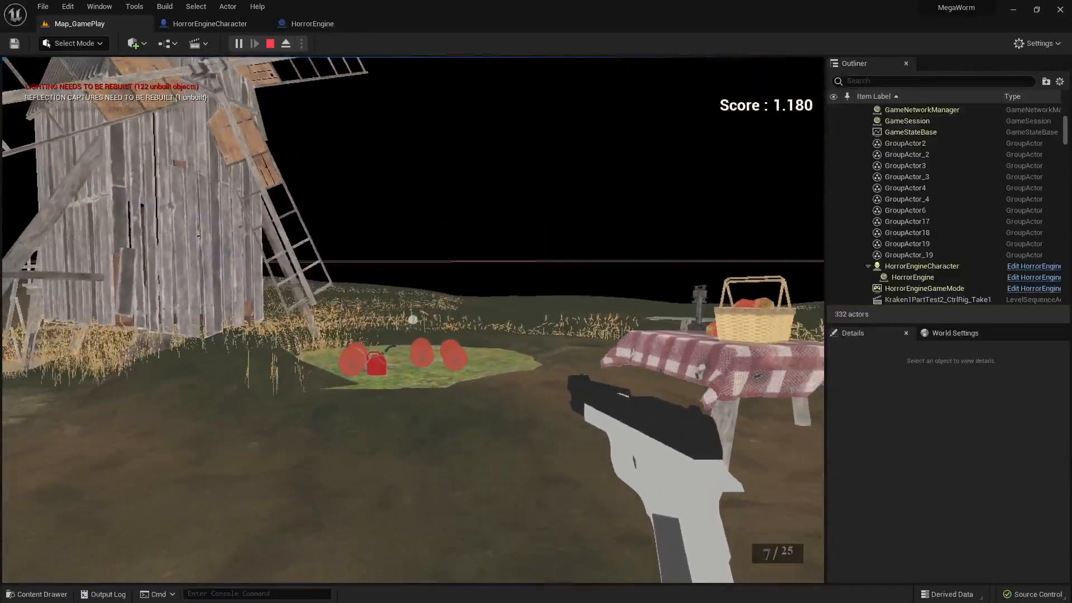
key("F3")
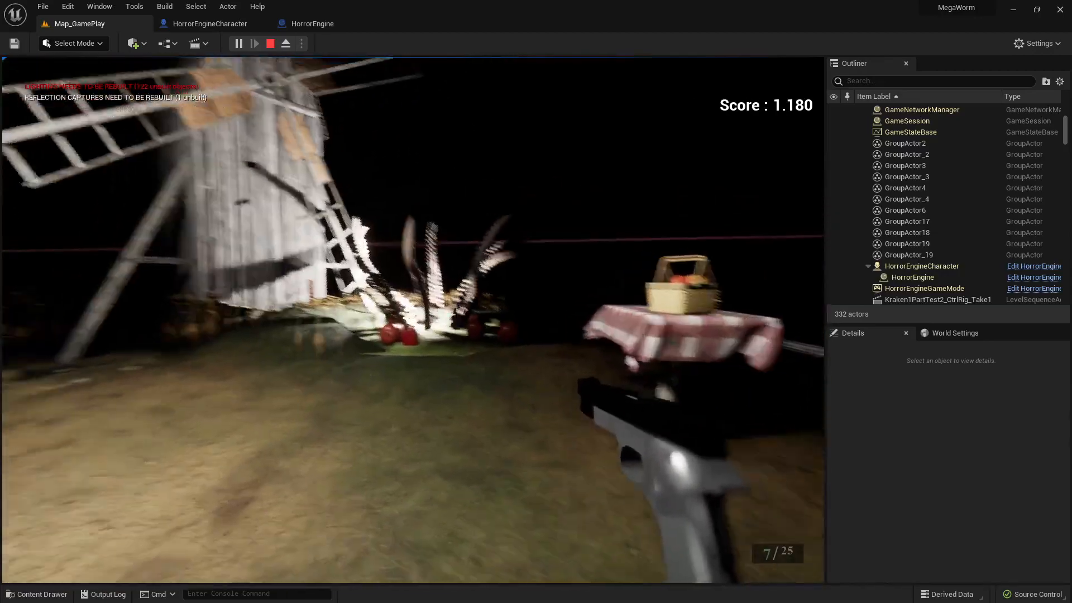
Shoot the red canisters beside the tentacles to trigger the explosion, then approach the blast area
key("s")
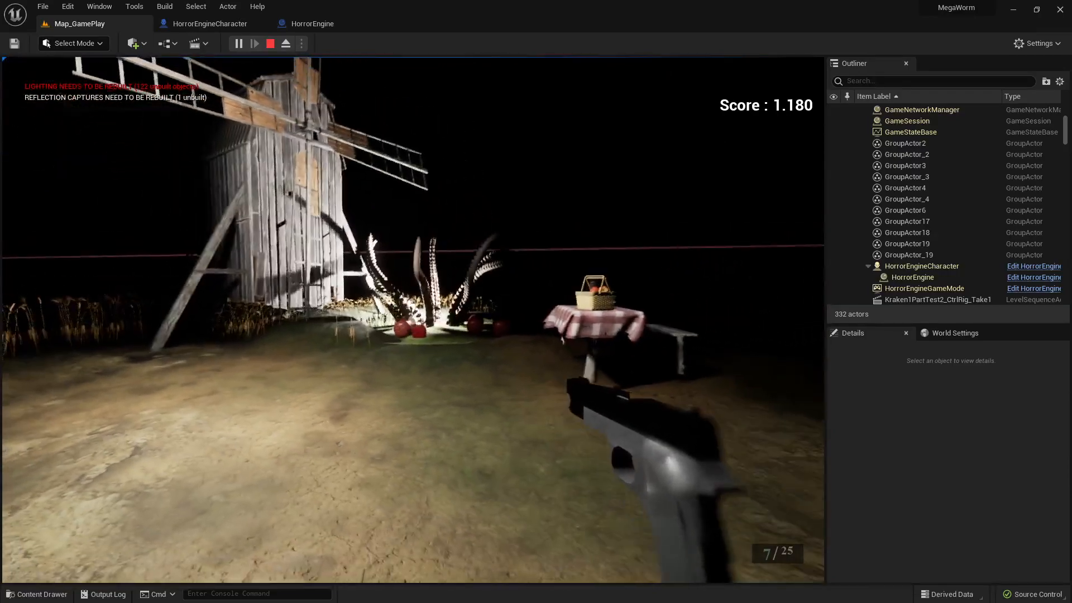
left_click(413, 320)
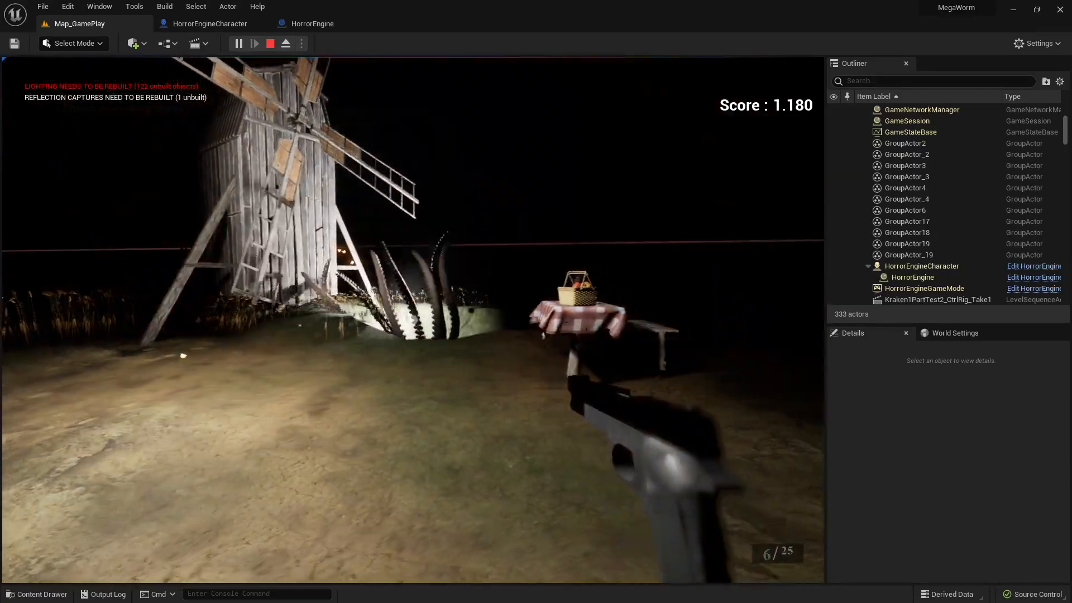
key("w")
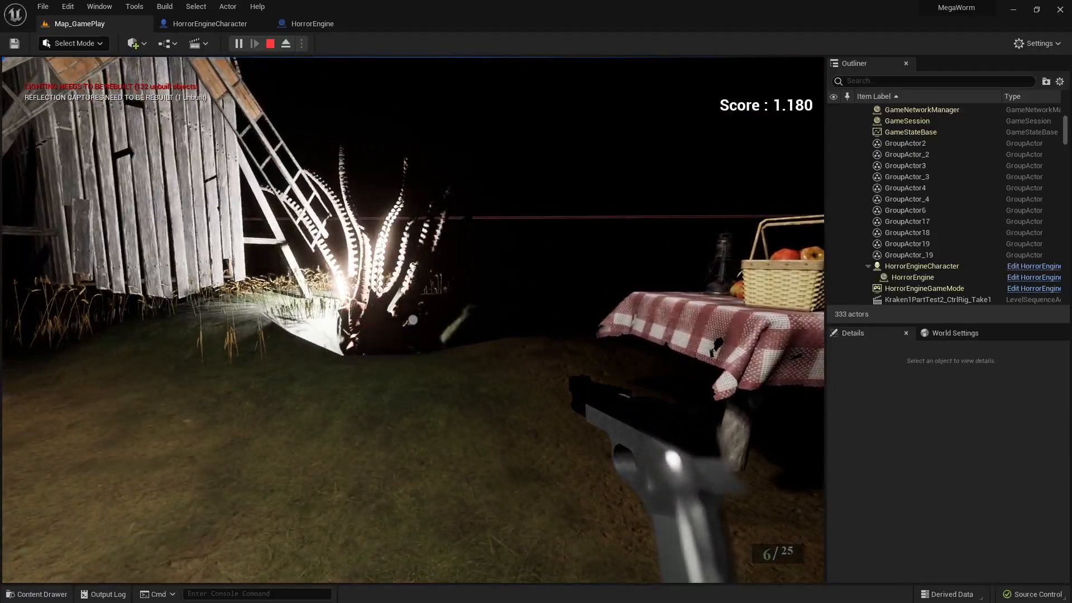
Resume the paused game and fire more shots at the explosion spot to test the one-time event
key("p")
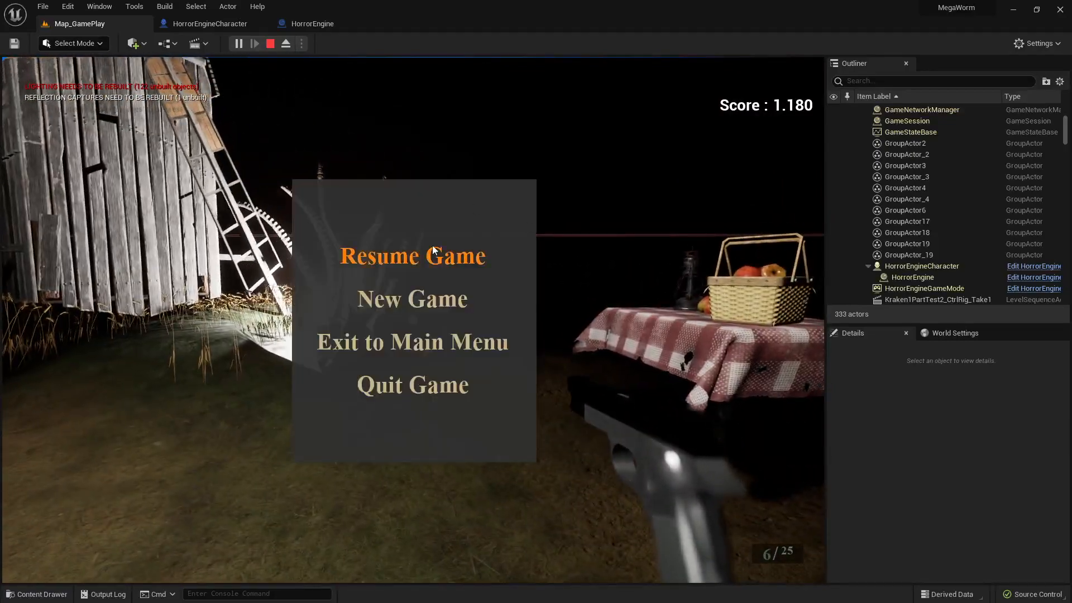
left_click(428, 270)
left_click(413, 320)
left_click(413, 320)
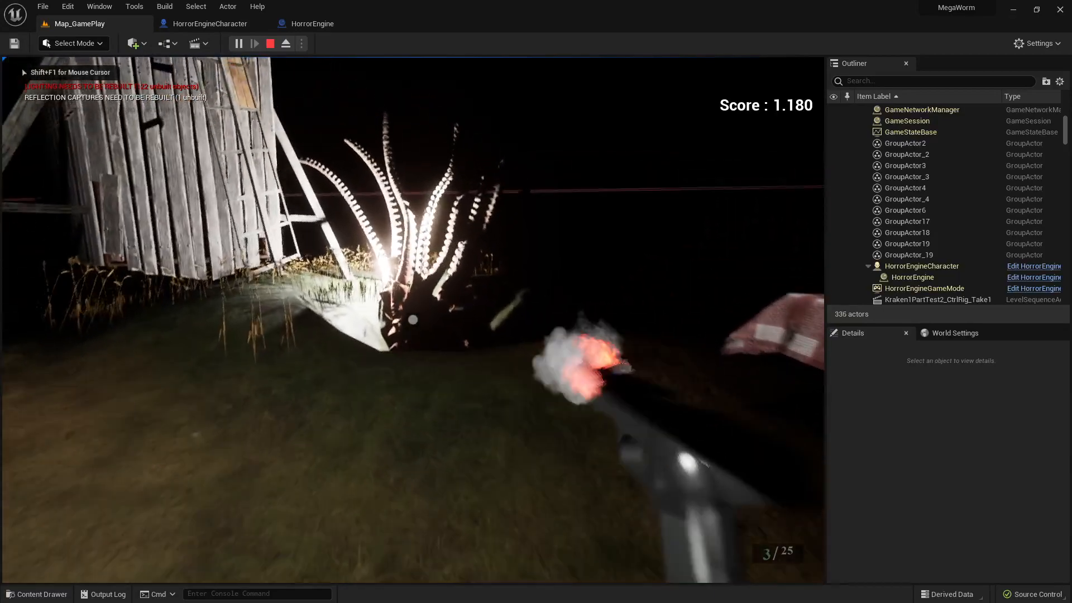
left_click(414, 320)
End the play test and return to editing the level
key("w")
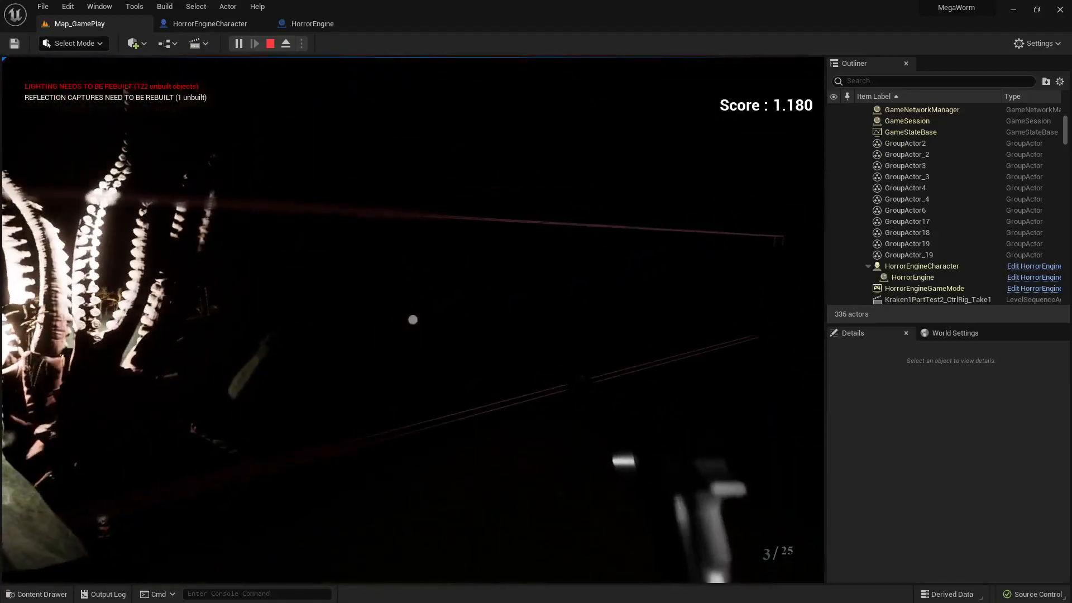
key("Escape")
left_click(484, 386)
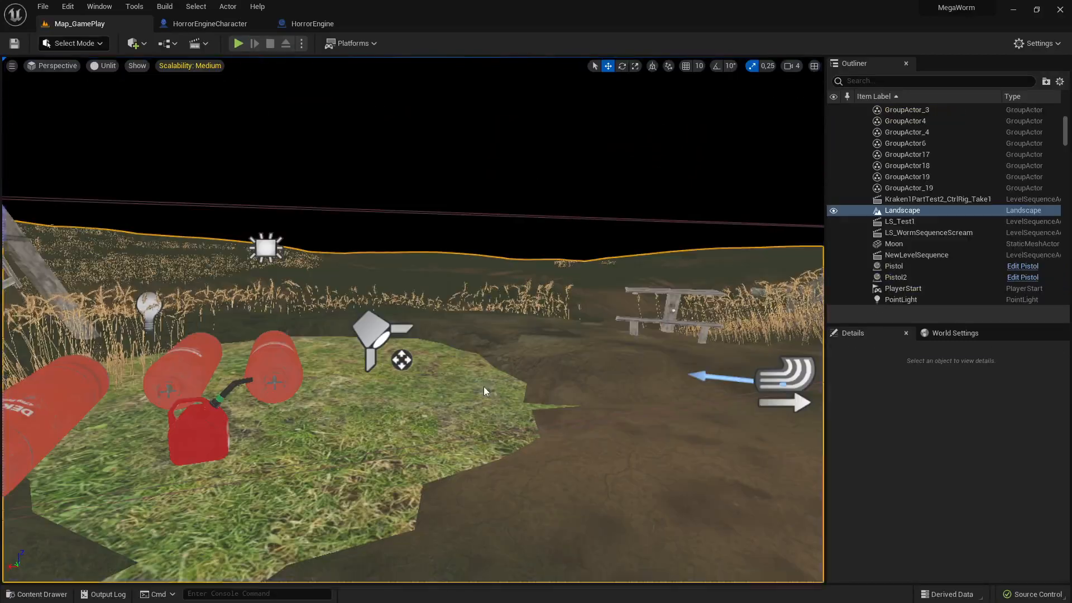
Inspect the area around the canisters and select the BP_PlaneExplosion grass patch
key("s")
right_click_drag(518, 361, 546, 343)
key("w")
key("s")
key("w")
key("s")
key("w")
key("s")
key("w")
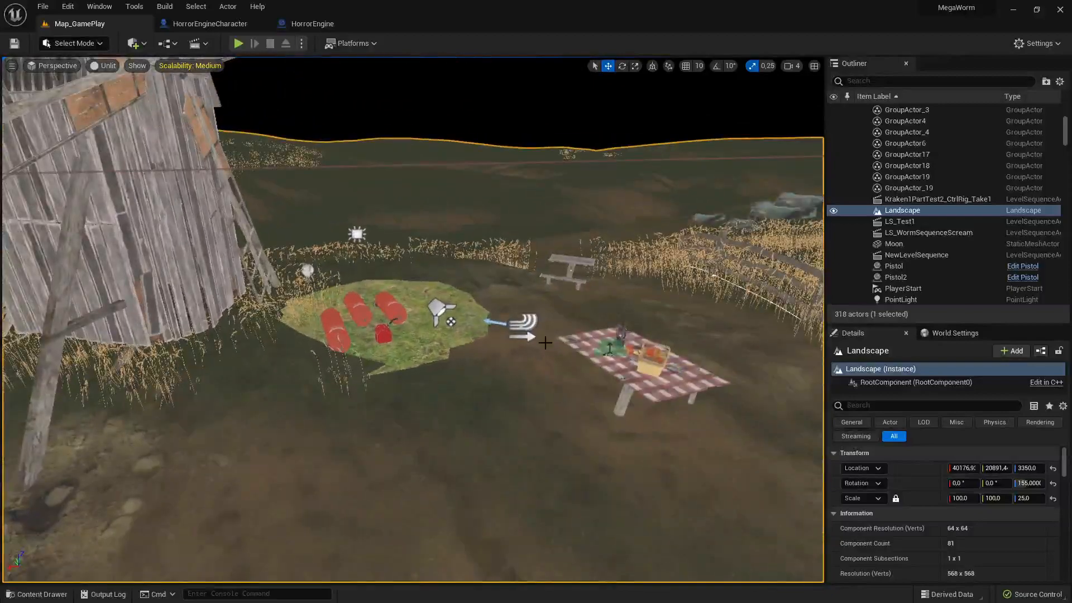
left_click(486, 345)
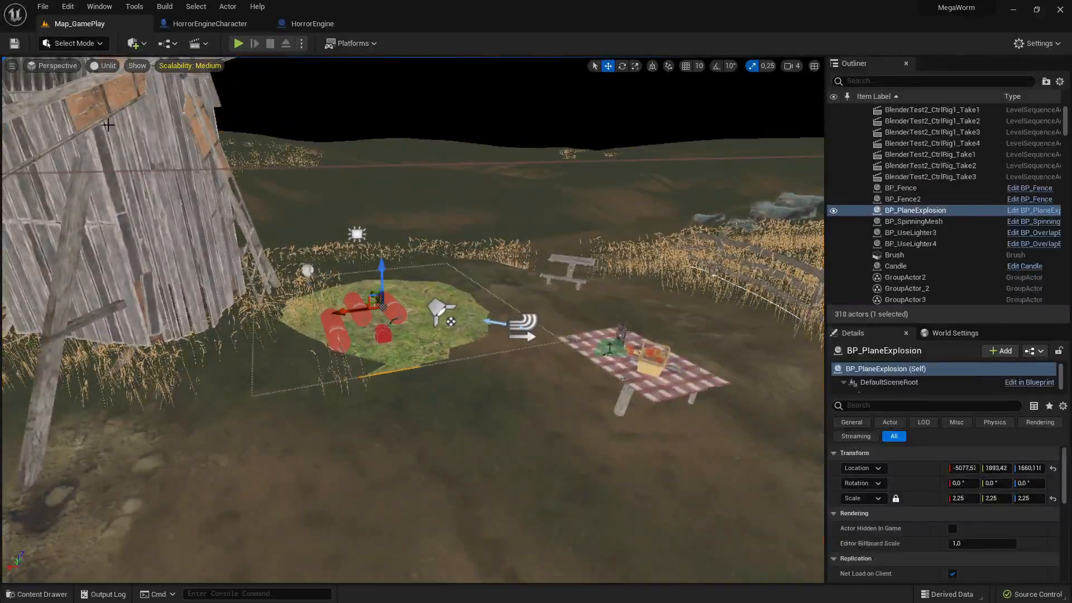
Switch the level editor to Landscape mode for sculpting
left_click(89, 46)
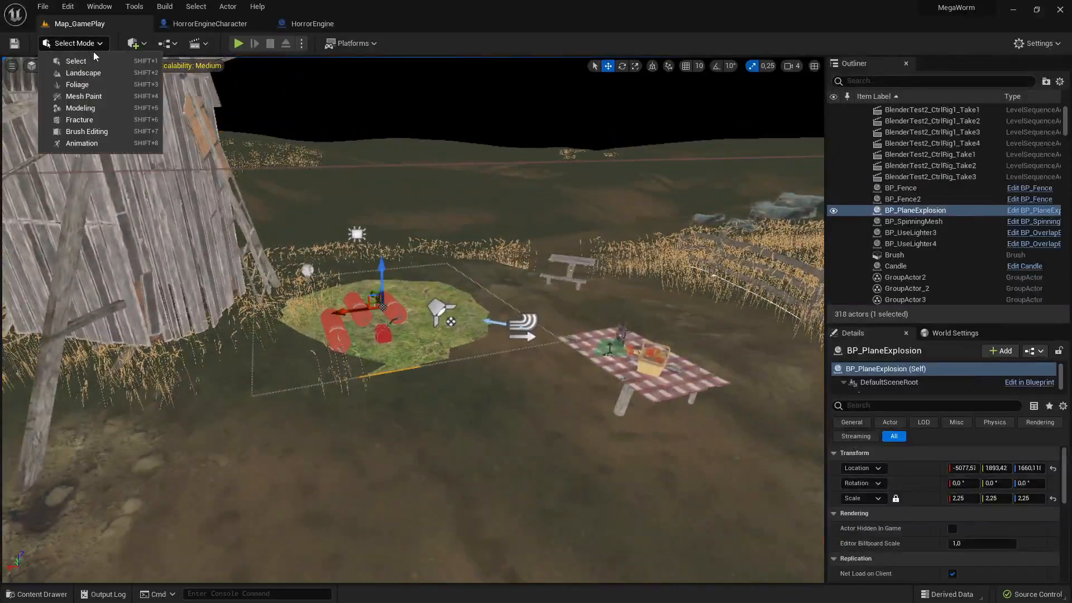
left_click(105, 110)
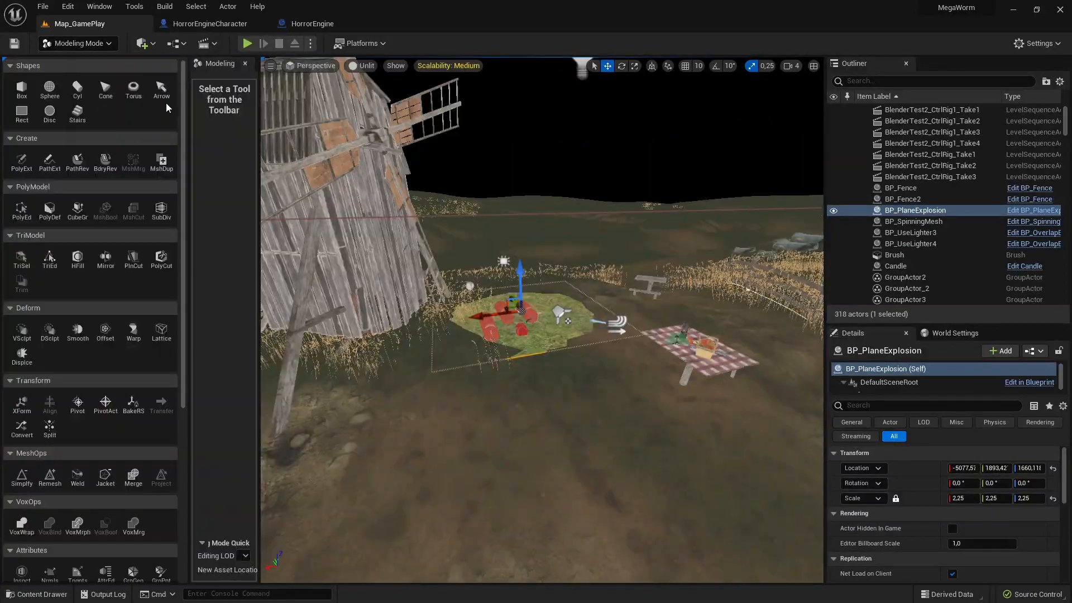
left_click(84, 44)
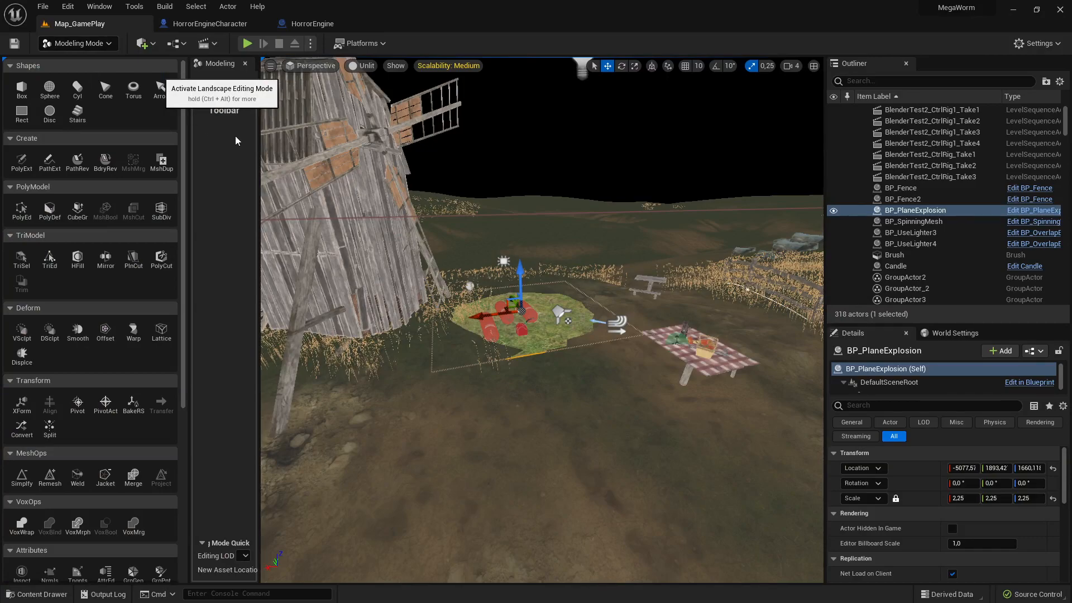
left_click(84, 73)
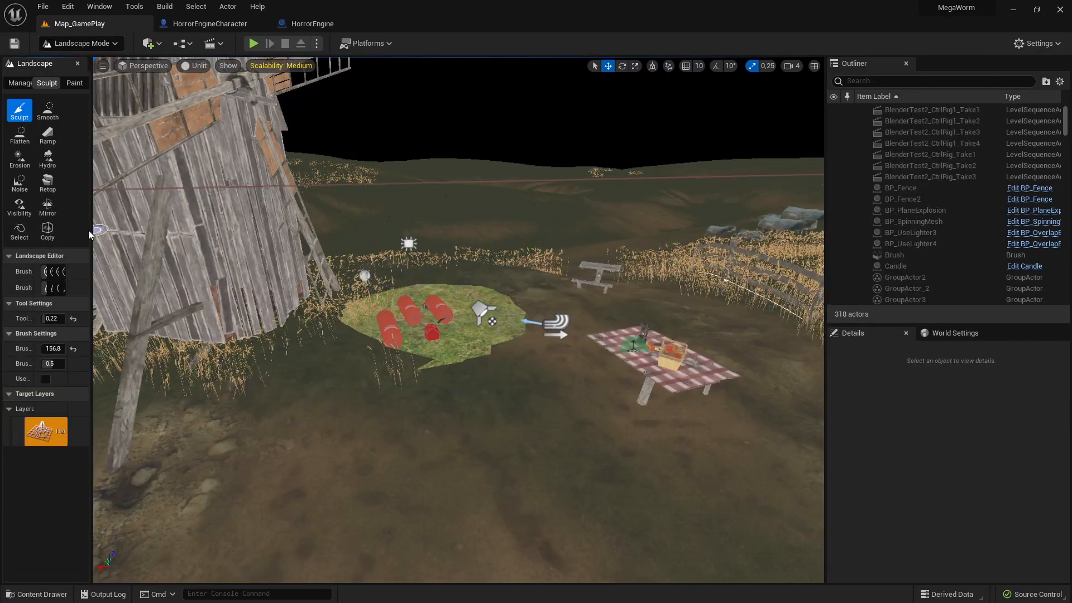
Sculpt the bare ground in front of the windmill with the landscape brush
mouse_move(548, 313)
right_mouse_down()
mouse_move(603, 446)
mouse_move(425, 302)
mouse_move(112, 318)
mouse_move(122, 346)
mouse_move(162, 280)
mouse_move(173, 424)
mouse_move(128, 413)
mouse_move(101, 335)
right_mouse_up()
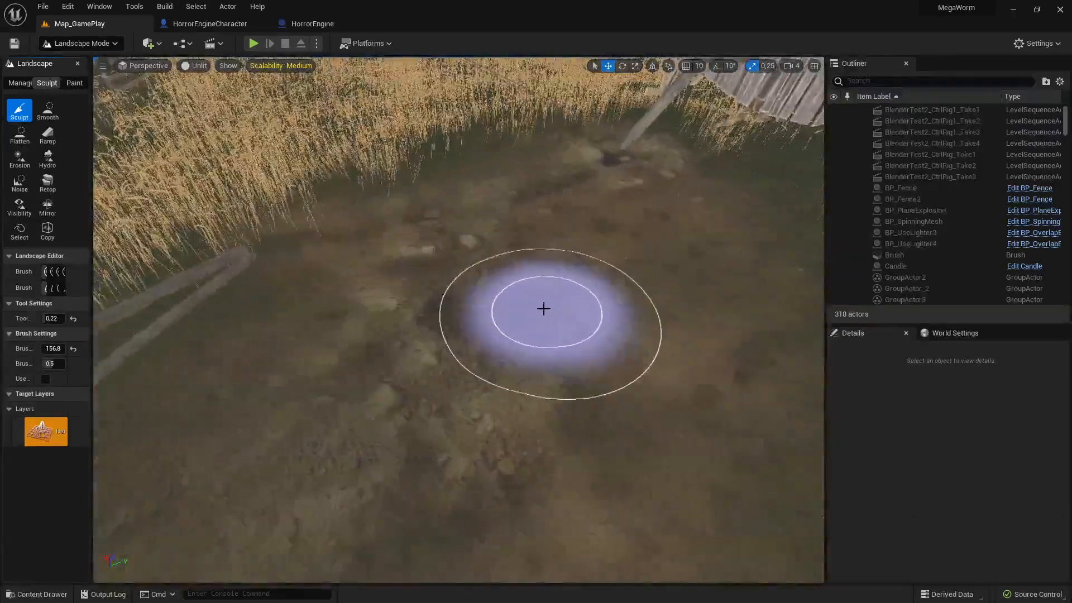
mouse_move(544, 309)
left_mouse_down()
mouse_move(572, 232)
mouse_move(558, 280)
left_mouse_up()
mouse_move(562, 322)
right_mouse_down()
mouse_move(626, 240)
mouse_move(626, 195)
right_mouse_up()
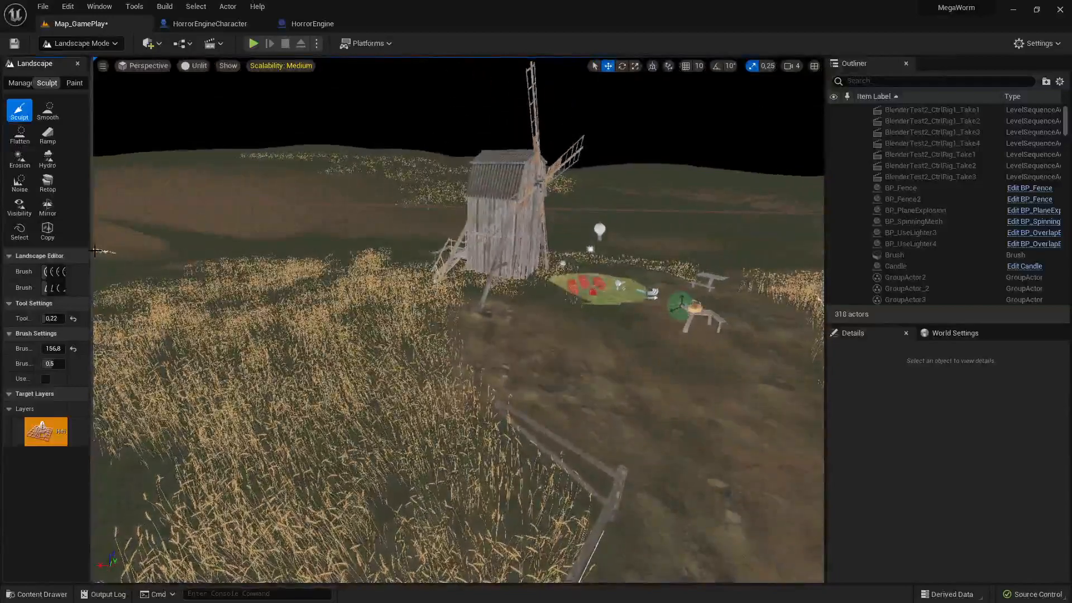
Widen the Landscape settings area, set Tool Strength to 0.385069 and sculpt a hollow in the dirt near the windmill
left_click_drag(91, 251, 145, 254)
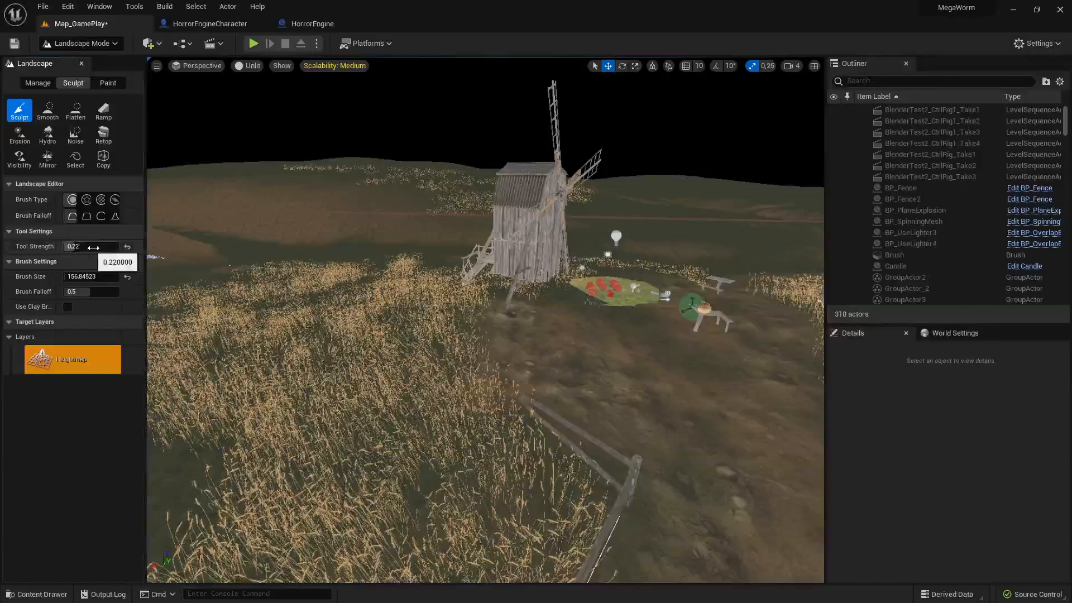
key("w")
right_click_drag(487, 396, 522, 408)
key("w")
right_click_drag(484, 333, 485, 333)
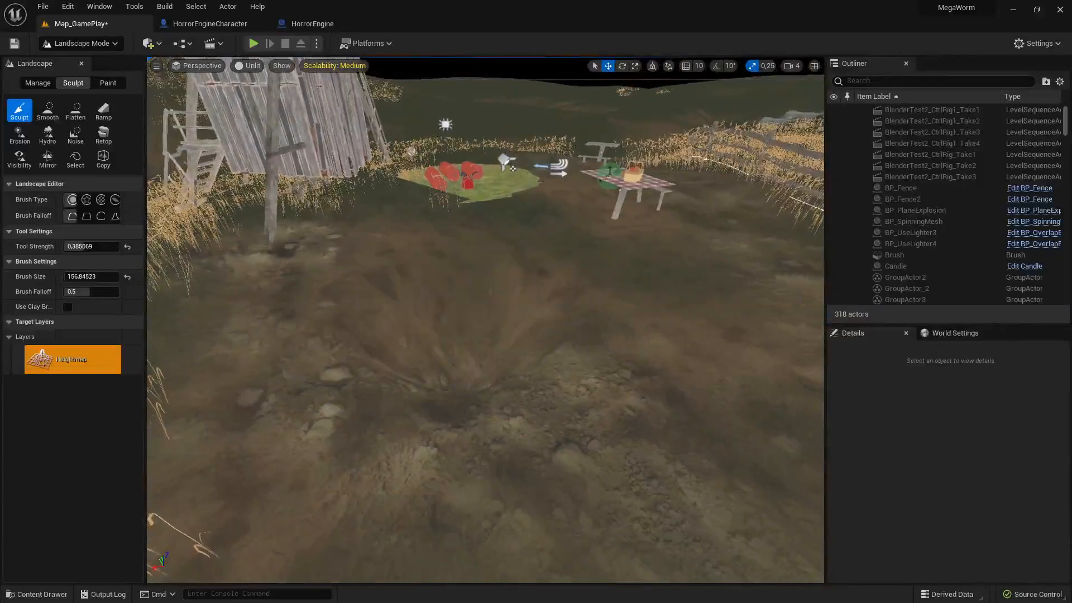
Examine the sculpted hollow in the dirt from several angles, near the windmill, the fence and the wheat field
right_click_drag(422, 316, 422, 316)
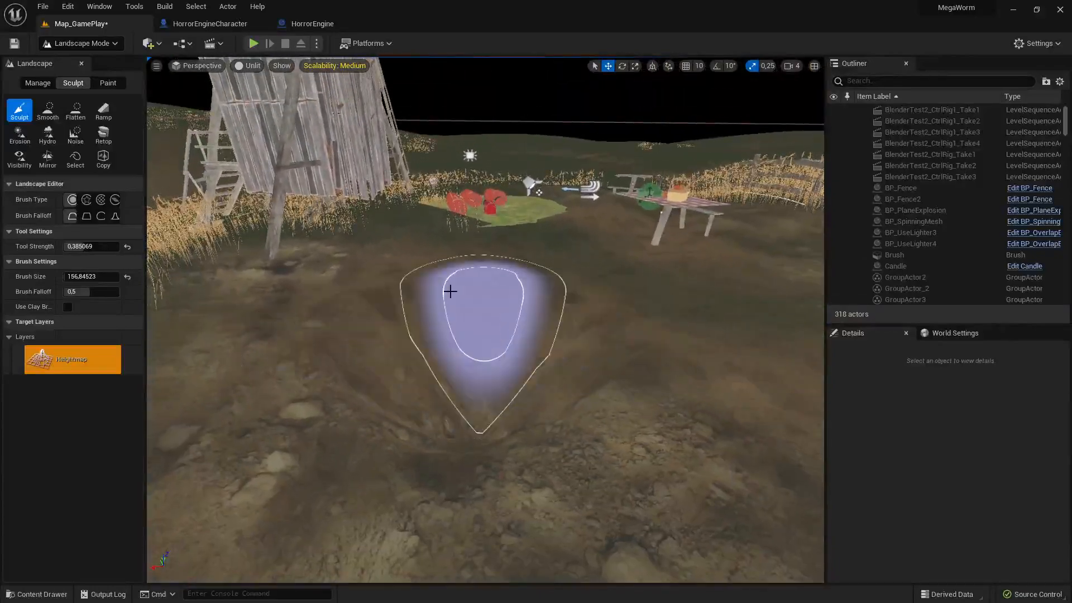
right_click_drag(544, 278, 544, 278)
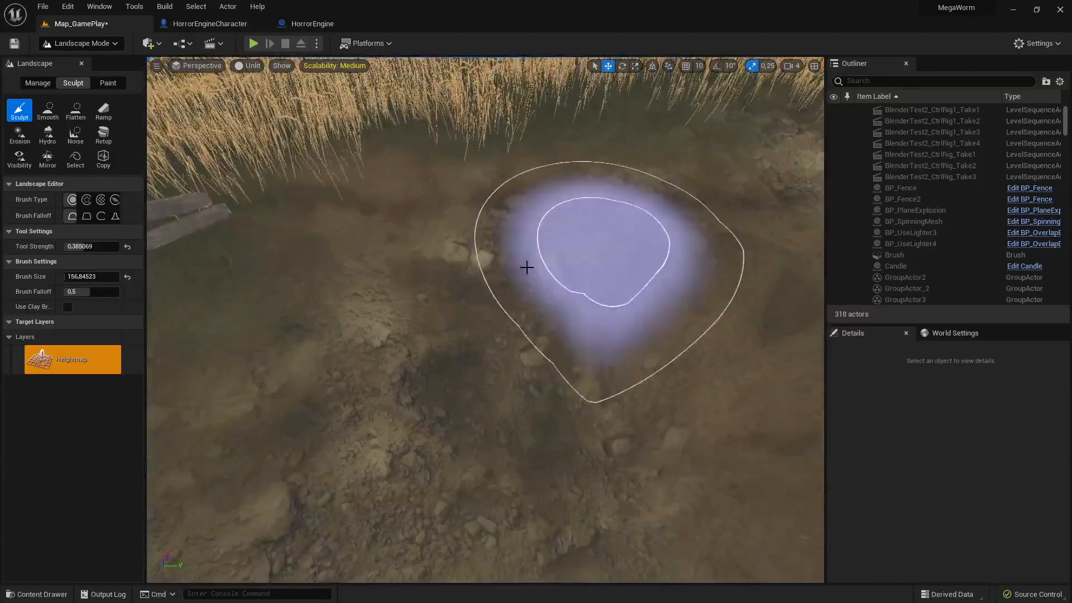
right_click_drag(691, 213, 691, 212)
right_click_drag(524, 261, 524, 261)
right_click_drag(399, 378, 399, 379)
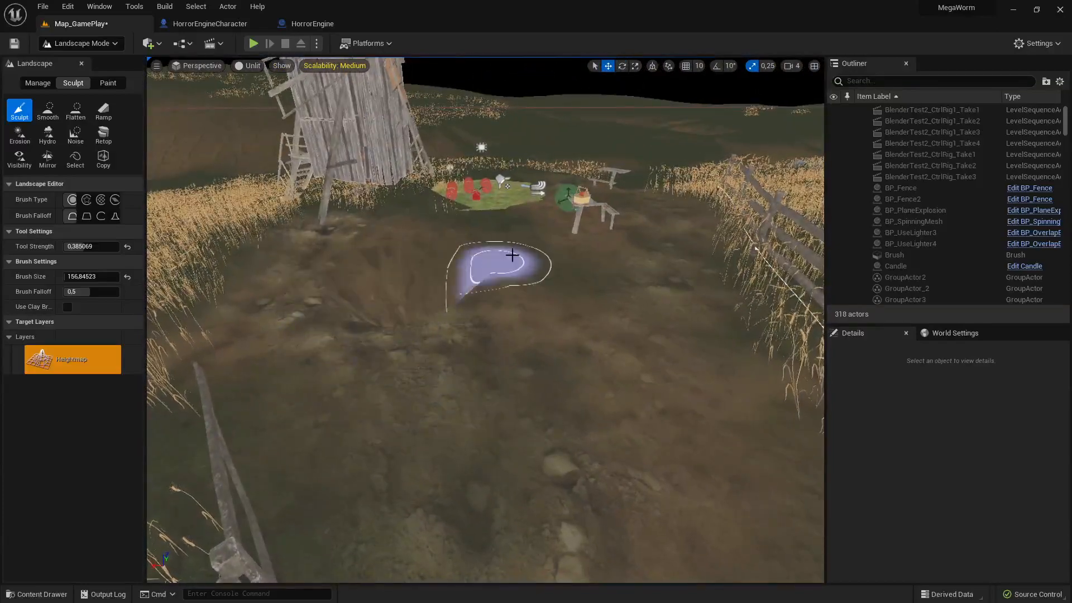
right_click_drag(399, 378, 399, 379)
right_click_drag(465, 369, 465, 369)
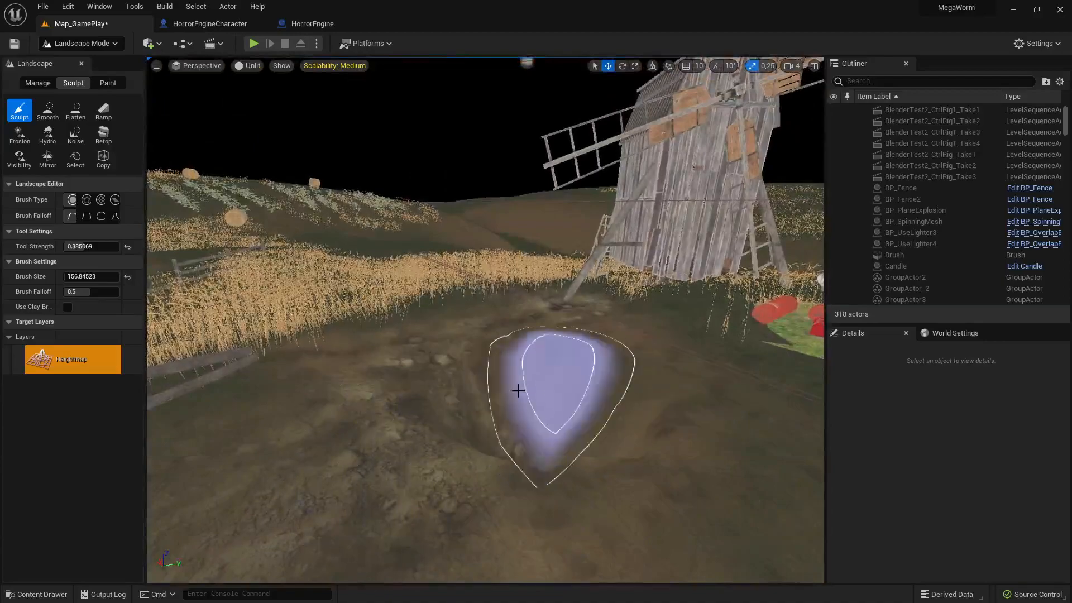
right_click_drag(471, 424, 481, 451)
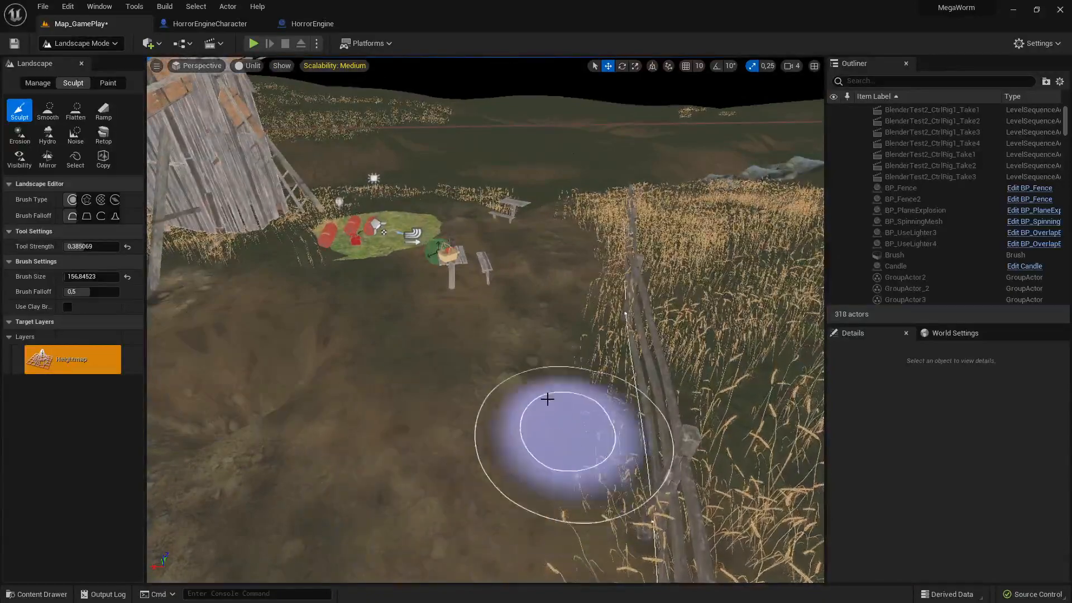
right_click_drag(495, 428, 467, 448)
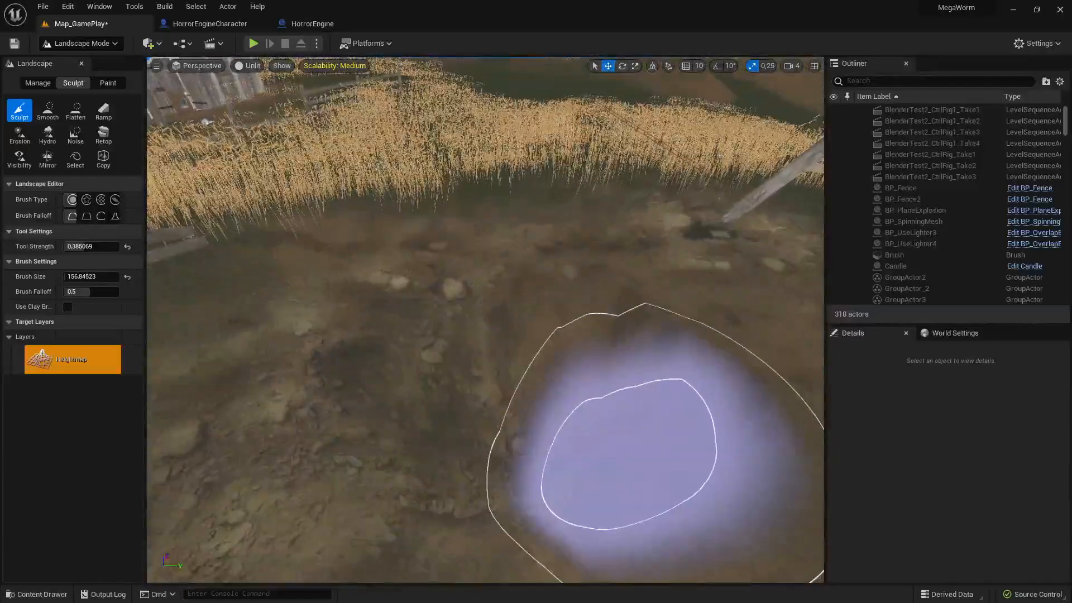
mouse_move(628, 453)
right_mouse_down()
mouse_move(617, 460)
mouse_move(697, 434)
mouse_move(622, 352)
right_mouse_up()
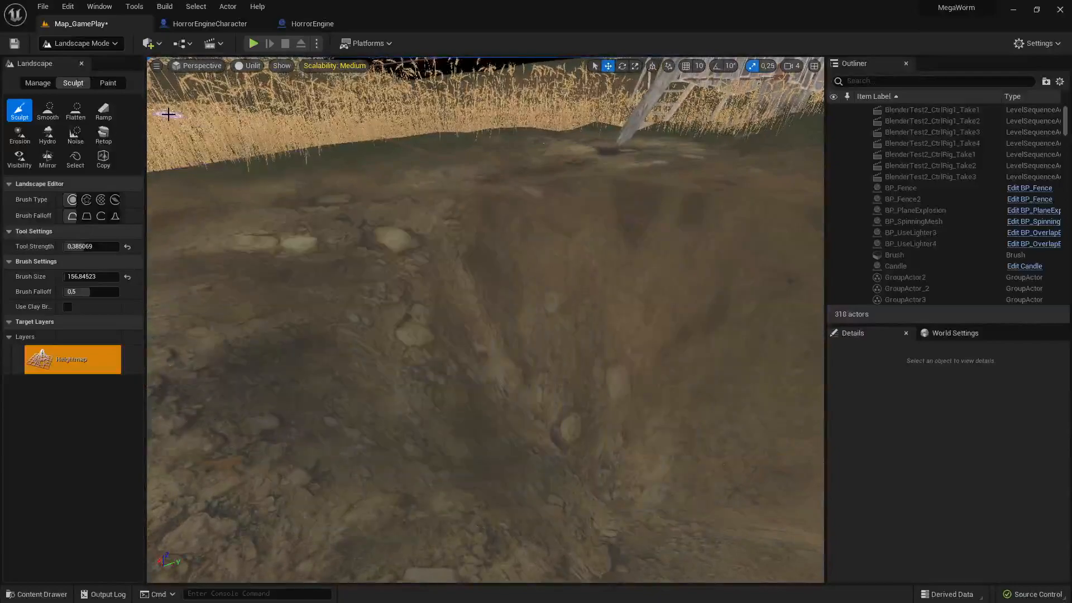
right_click_drag(516, 292, 515, 292)
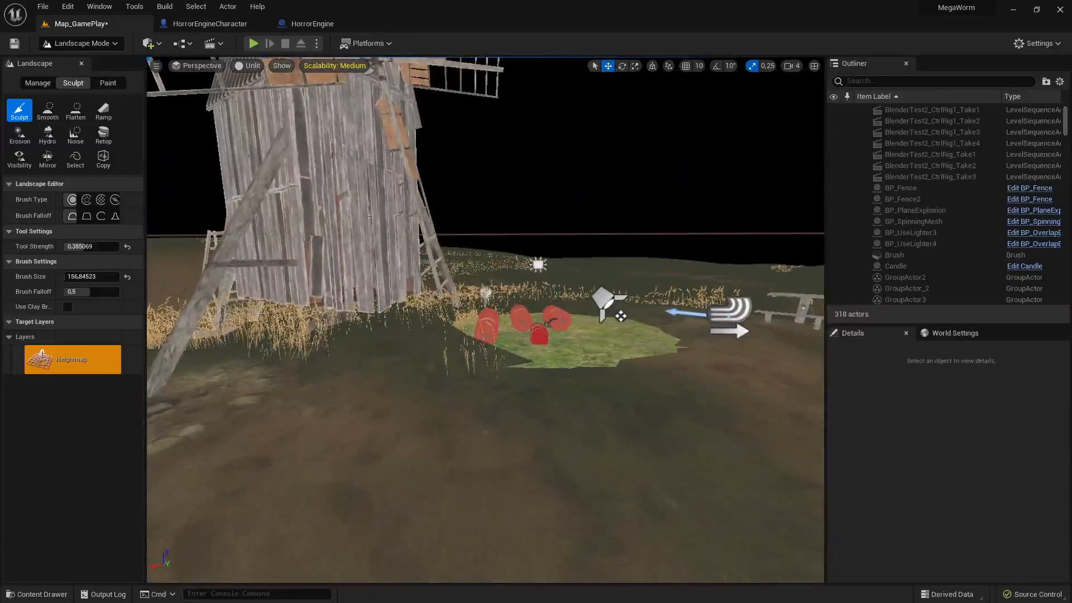
Return the level editor to Select mode and select the BP_PlaneExplosion grass patch by the canisters
right_click_drag(516, 293, 515, 293)
left_click(59, 46)
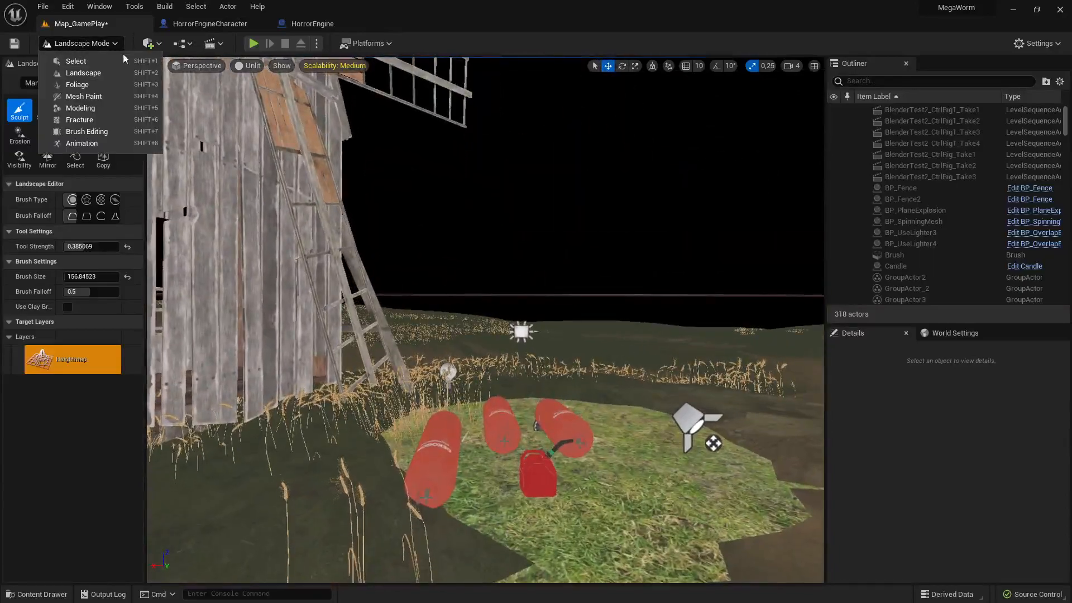
left_click(123, 52)
right_click_drag(335, 279, 335, 280)
right_click_drag(335, 335, 335, 346)
left_click(335, 347)
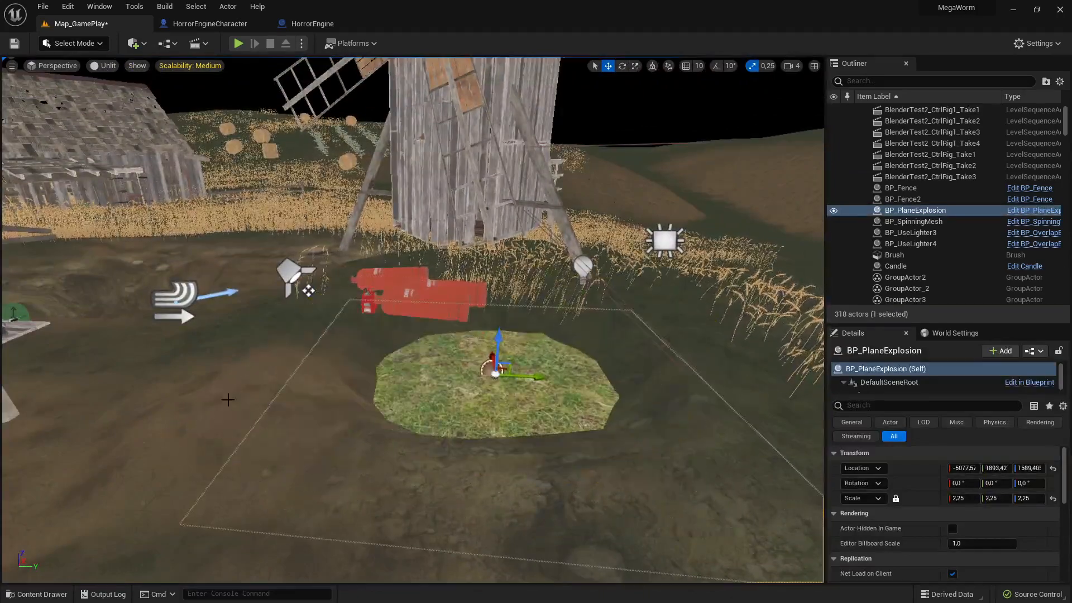
Raise BP_PlaneExplosion well above the ground to a Z location of about 1858, exposing the hollow beneath
left_click(206, 390)
right_click_drag(206, 390, 252, 430)
left_click(295, 431)
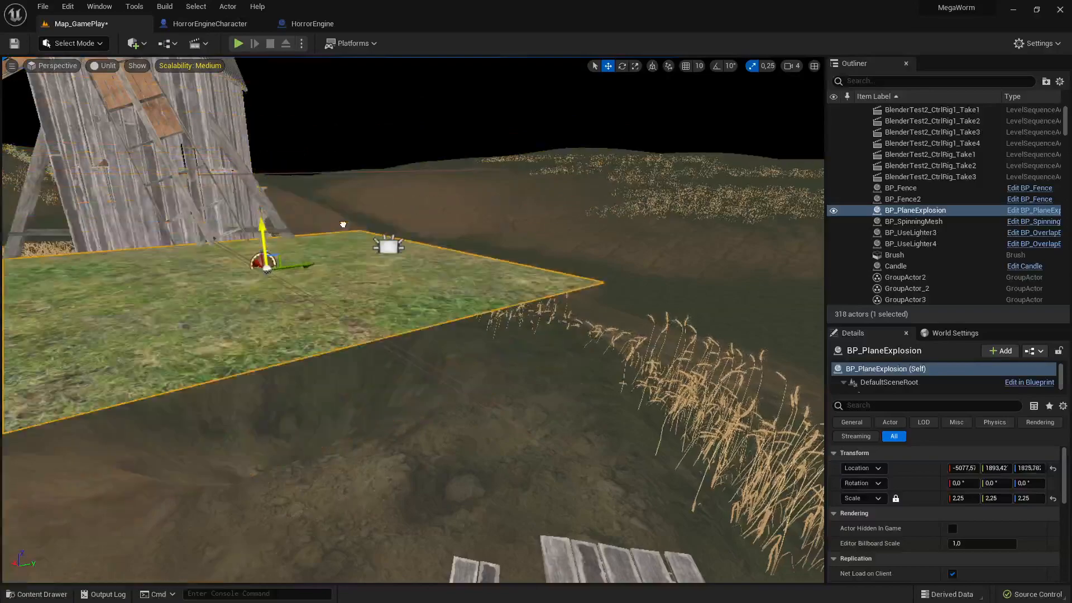
right_click_drag(336, 192, 347, 203)
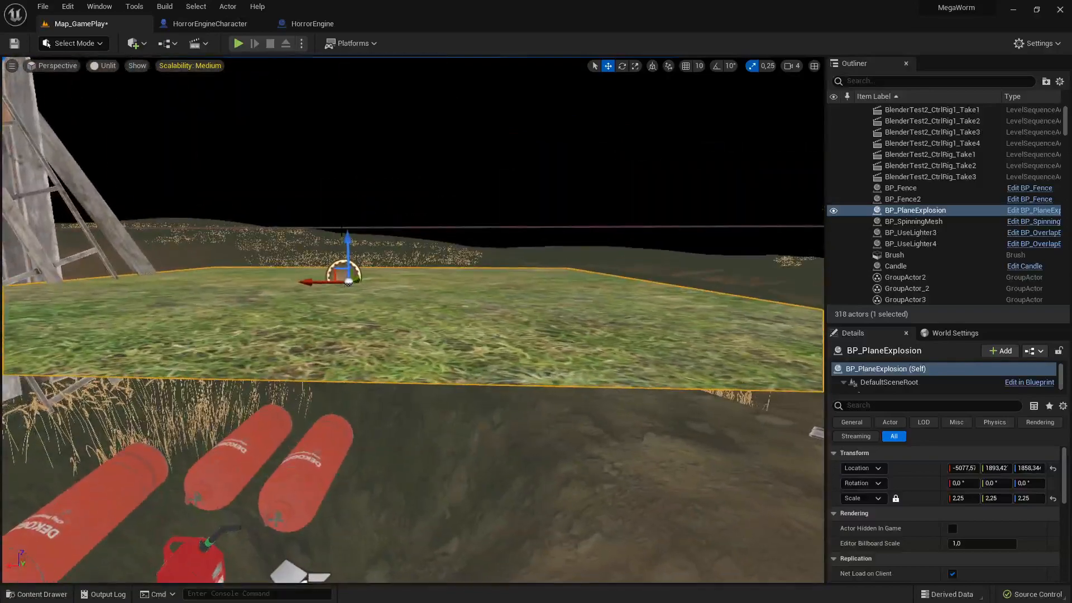
Lower BP_PlaneExplosion to a Z location of about 1651 so that it covers the hollow beside the canisters
left_click_drag(347, 234, 376, 396)
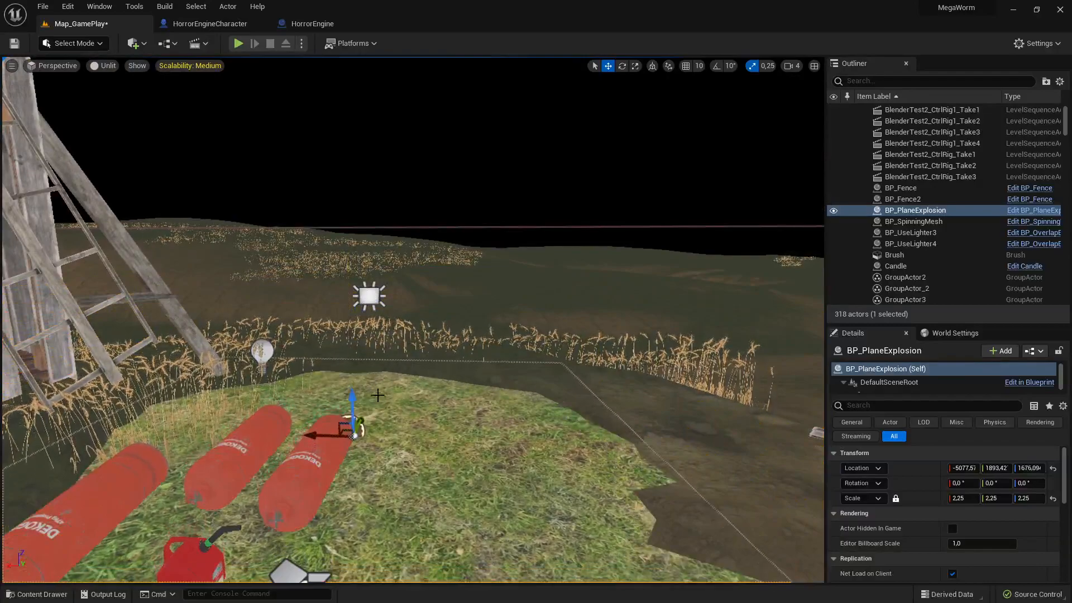
key("s")
right_click_drag(376, 396, 451, 372)
key("w")
key("s")
key("a")
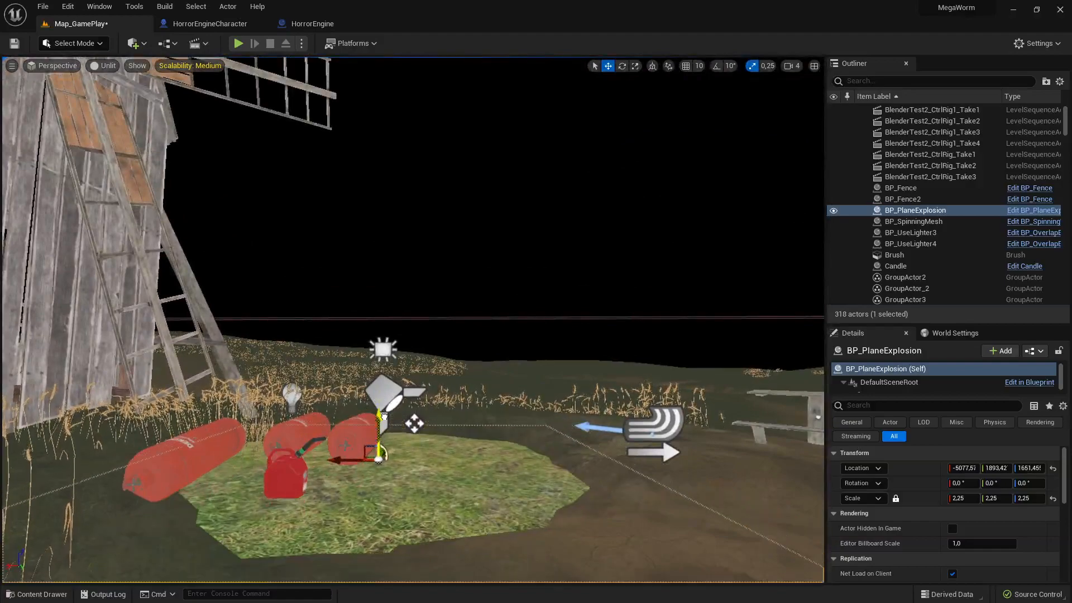
key("s")
Start a play session from the bare ground in front of the picnic table
right_click_drag(436, 416, 413, 455)
key("w")
key("f")
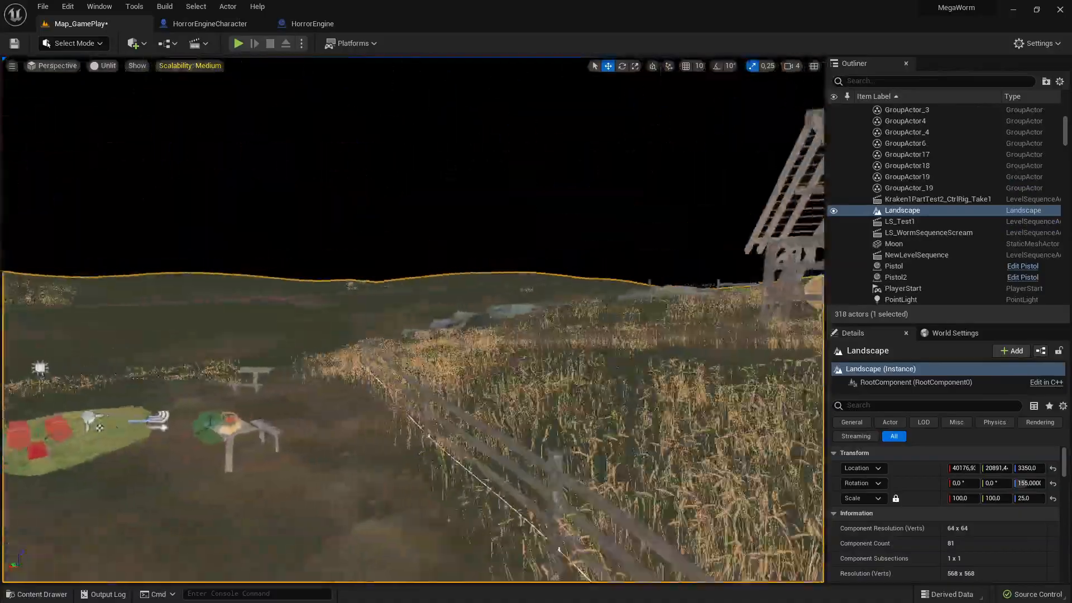
right_click_drag(413, 319, 659, 357)
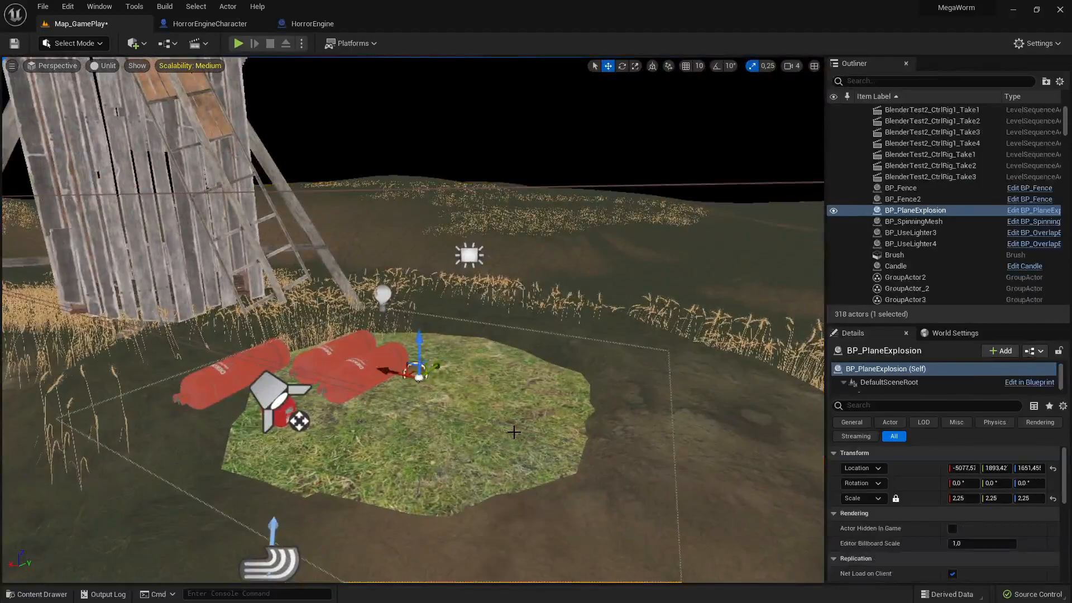
right_click_drag(513, 432, 374, 394)
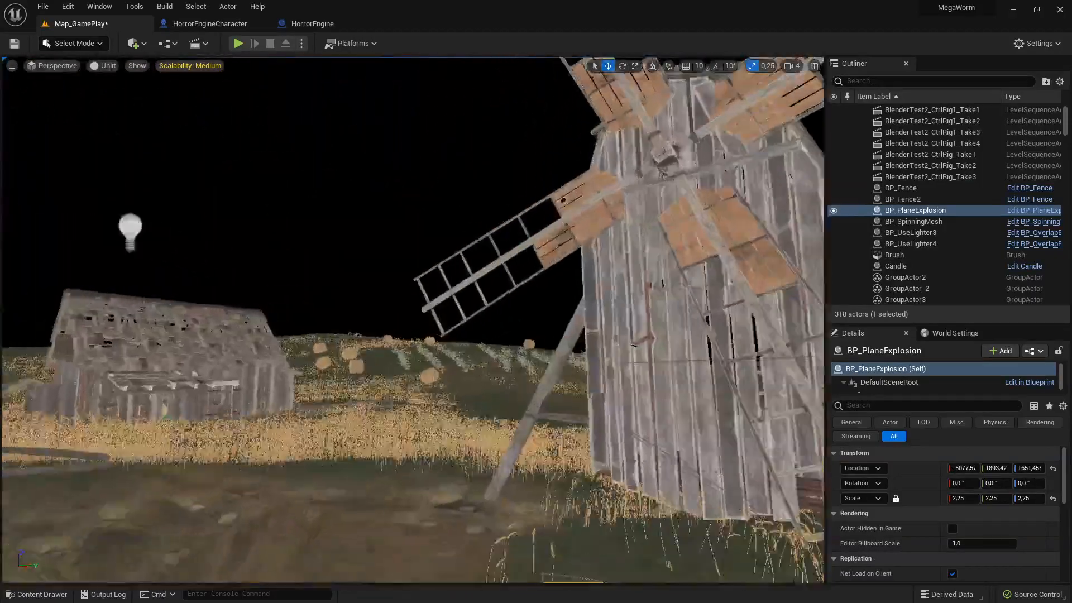
key("f")
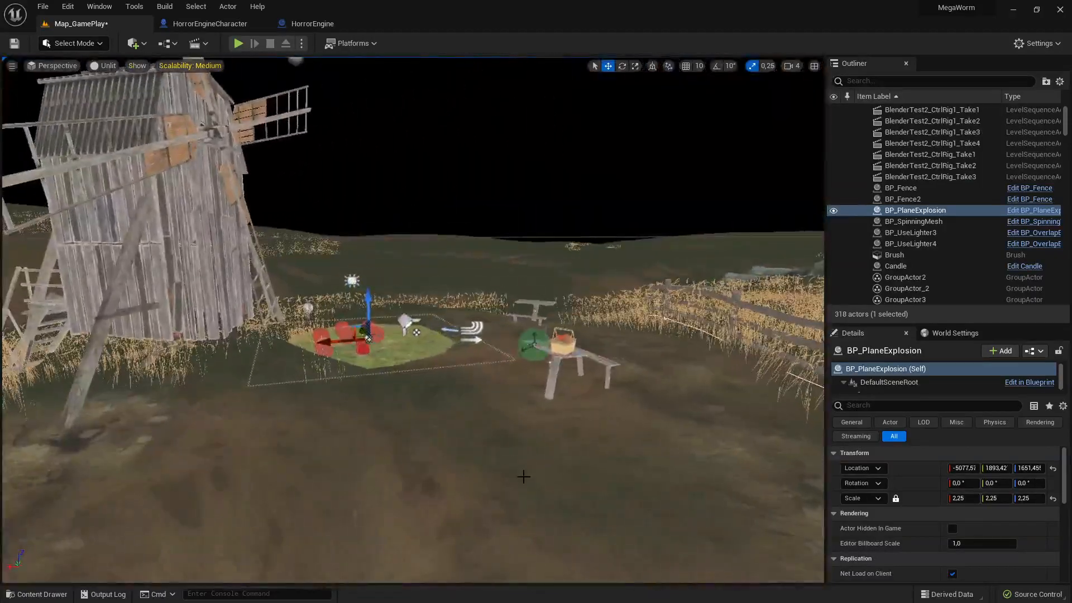
right_click(524, 477)
left_click(534, 445)
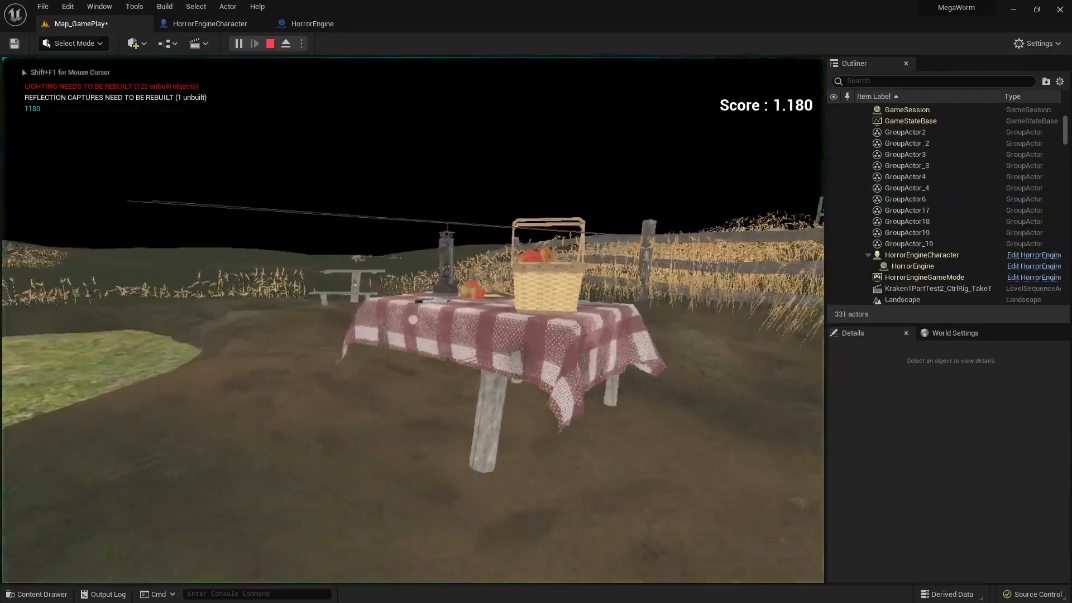
Pick up the pistol from the picnic table and shoot the red canisters on the grass patch
key("w")
key("e")
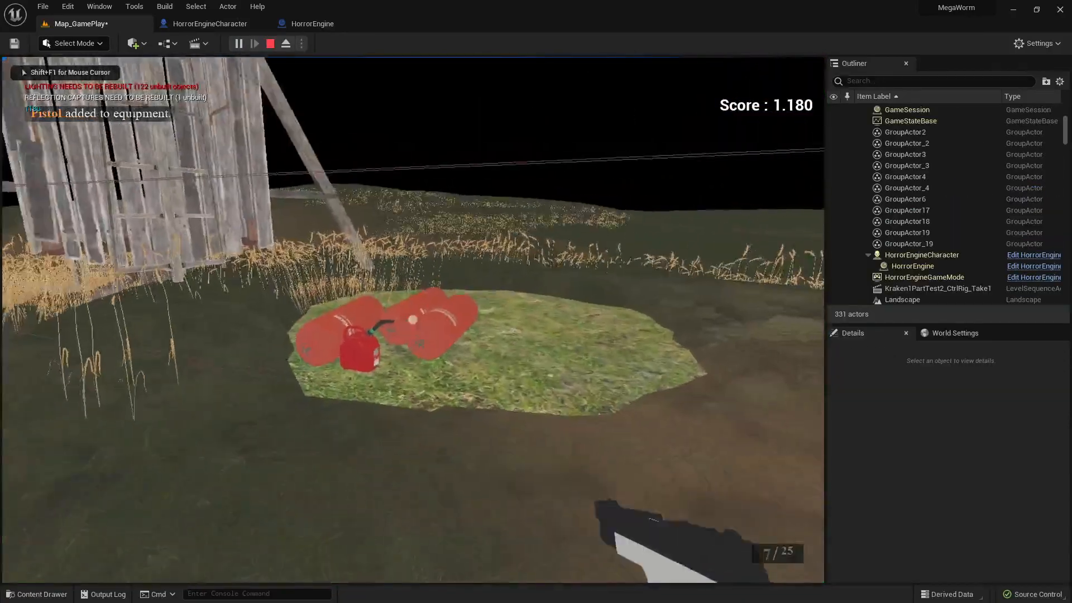
left_click(412, 319)
left_click(413, 319)
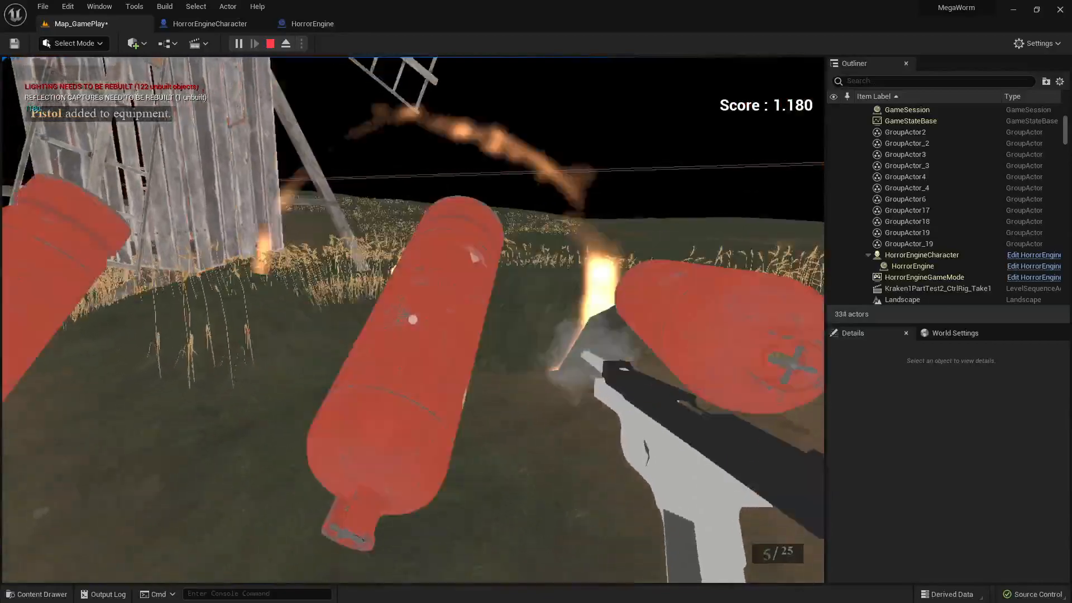
Walk up to the crater exposed by the explosion and examine it, switching the game view to Lit
key("w")
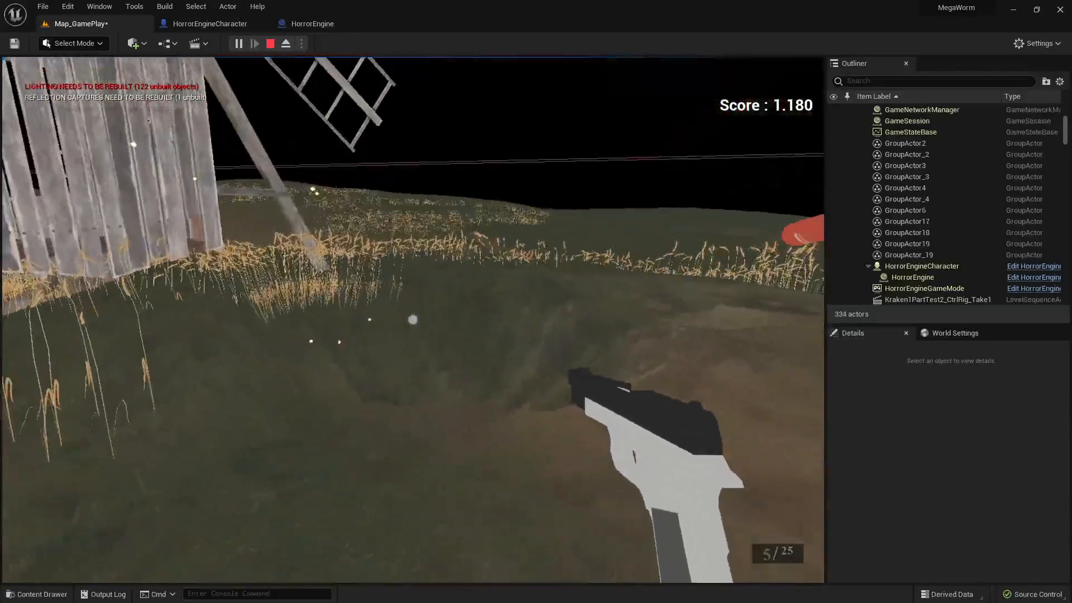
key("w")
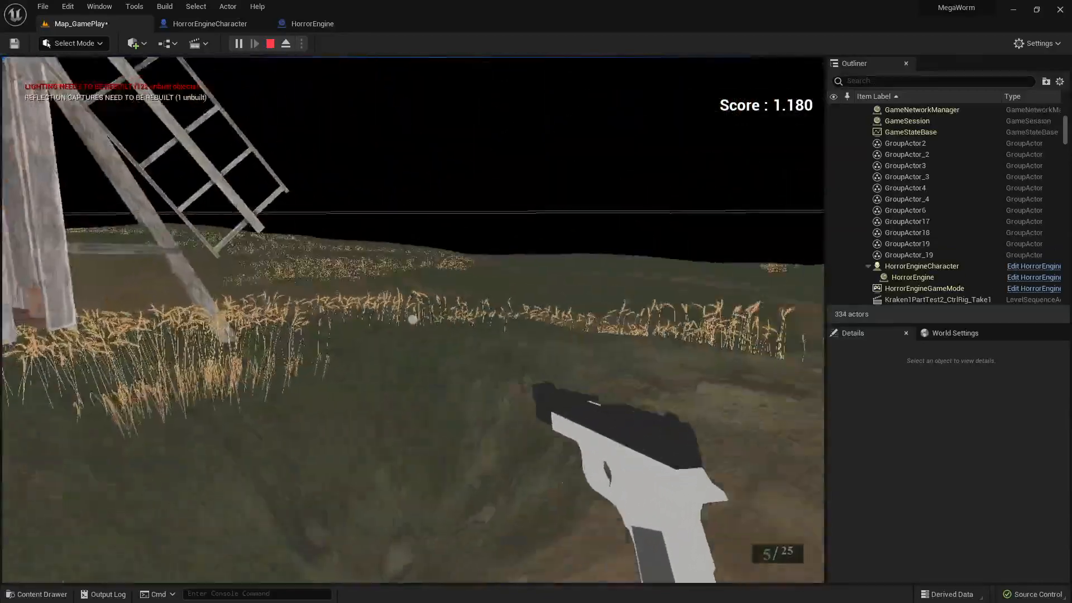
key("s")
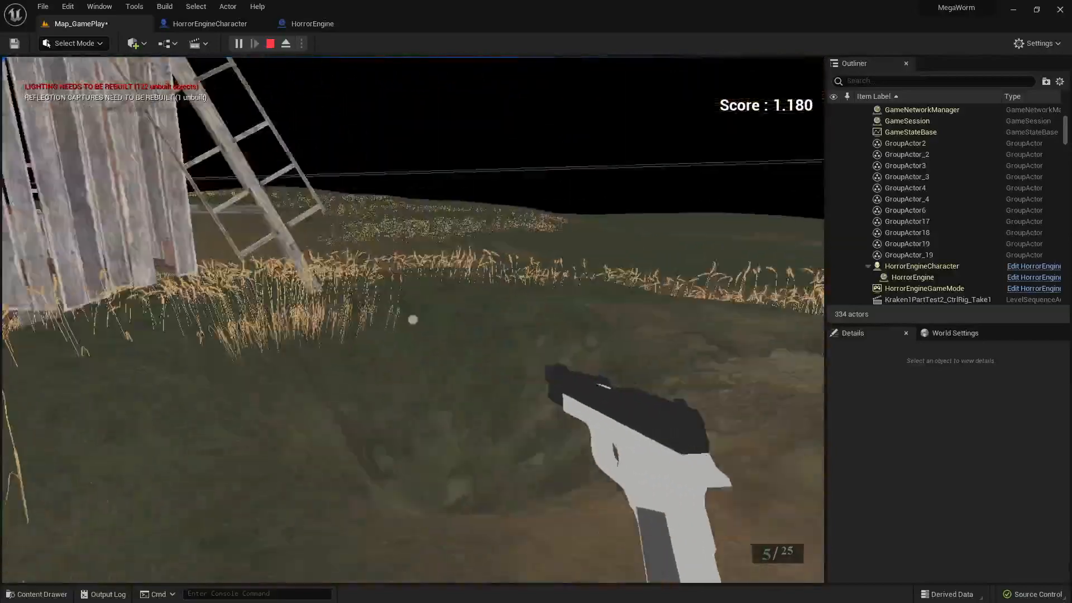
key("F3")
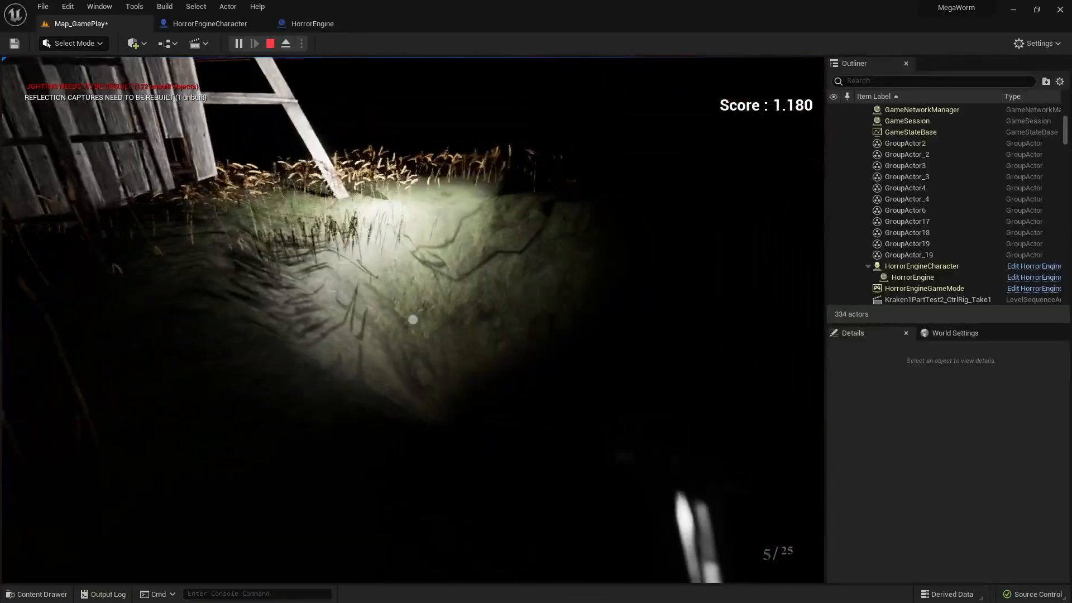
key("w")
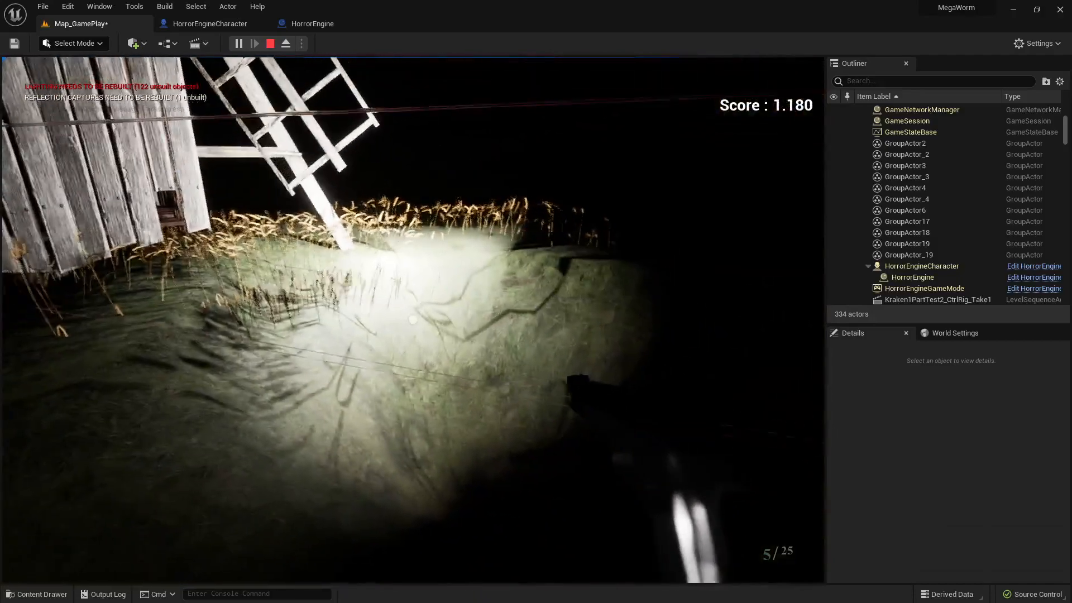
Quit the game session and return to the Map_GamePlay level
key("Escape")
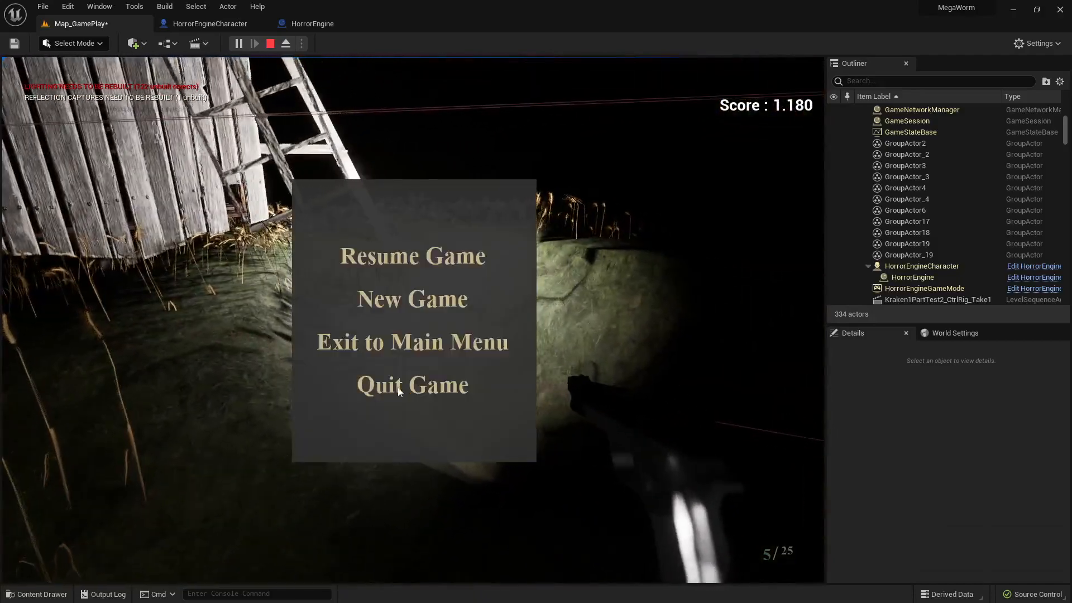
left_click(399, 391)
left_click(499, 25)
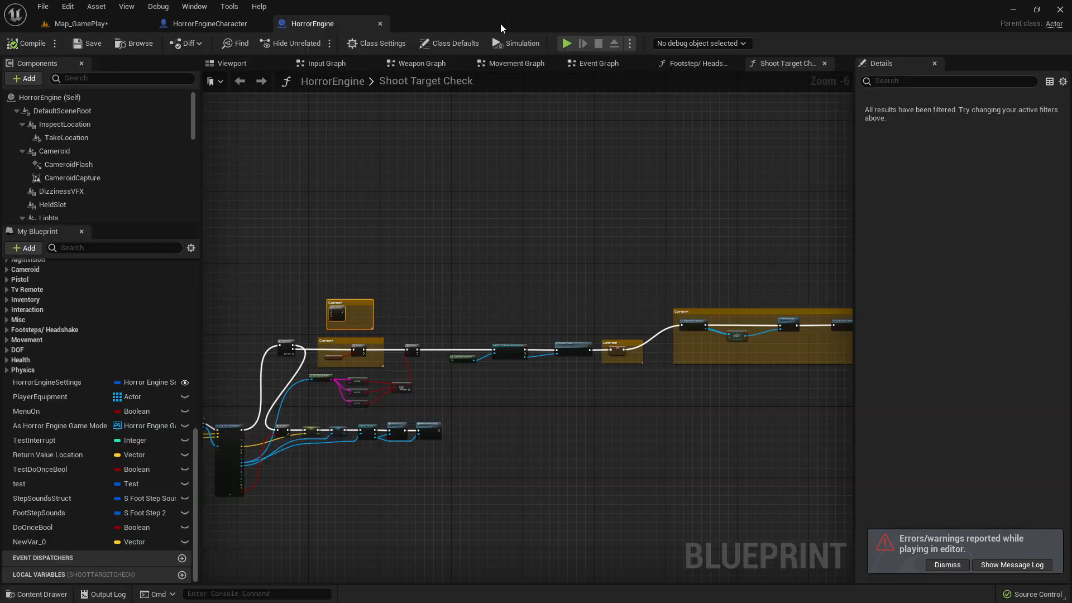
left_click(212, 26)
left_click(81, 23)
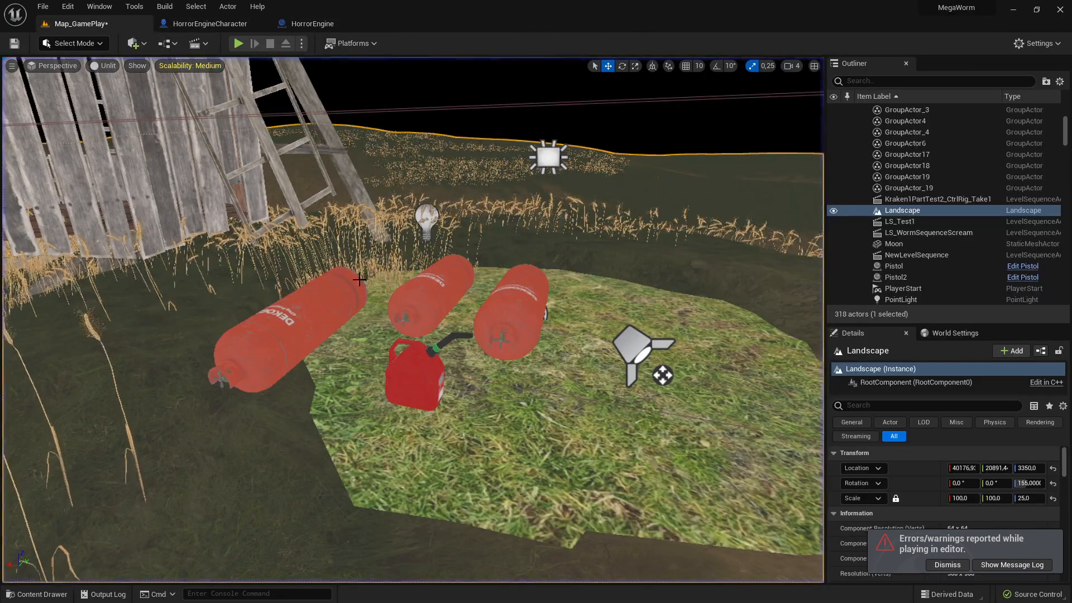
Examine the grass patch and canisters beside the windmill from several angles and select BP_PlaneExplosion
scroll(361, 279, "up", 2)
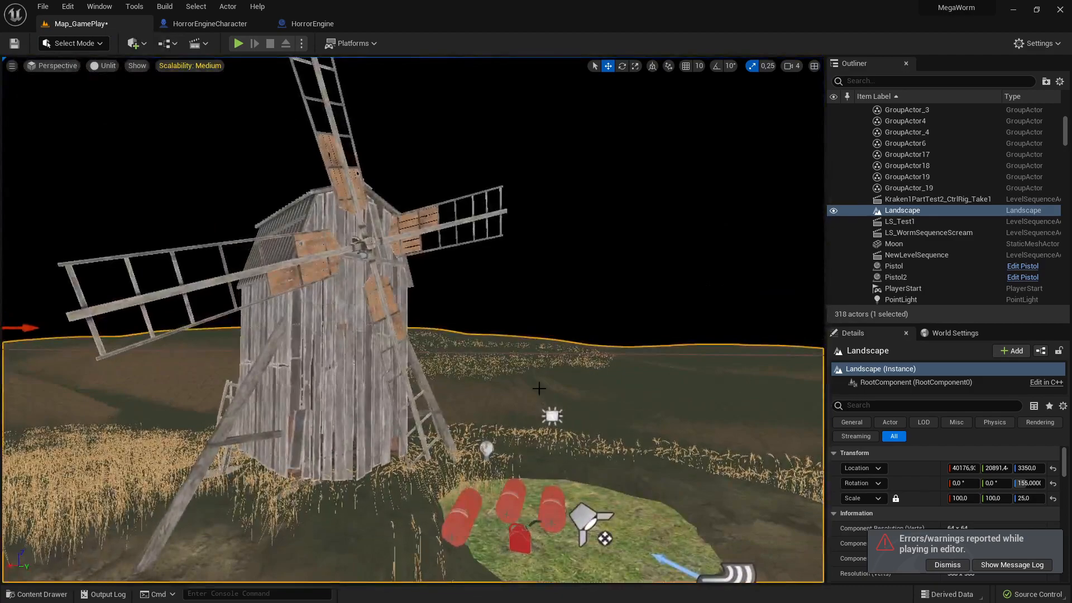
key("s")
right_click_drag(539, 388, 486, 377)
key("w")
key("d")
key("w")
key("s")
key("w")
key("w")
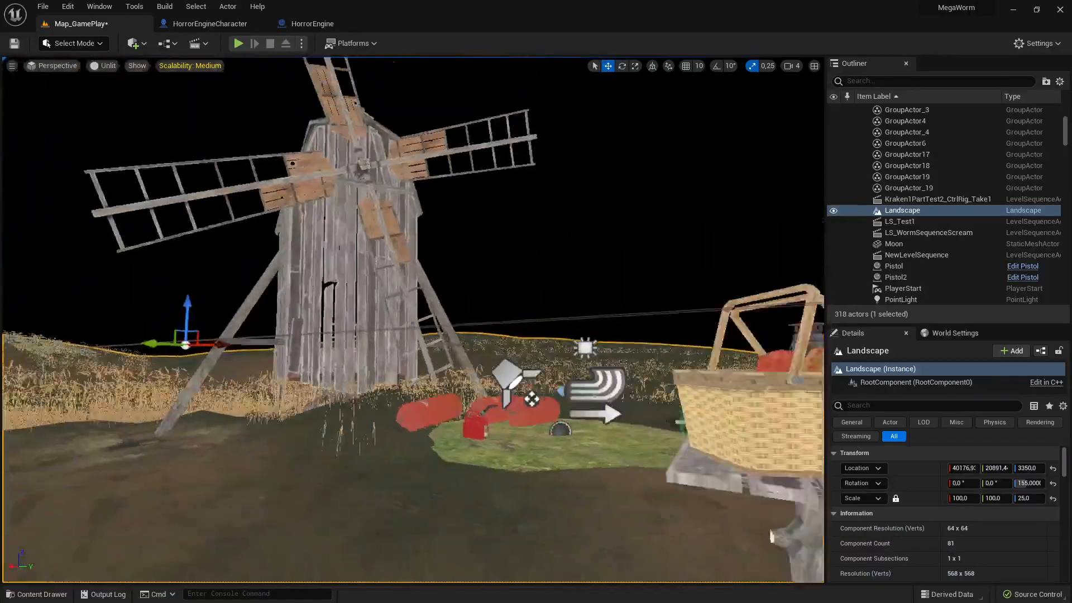
right_click_drag(562, 357, 563, 390)
key("w")
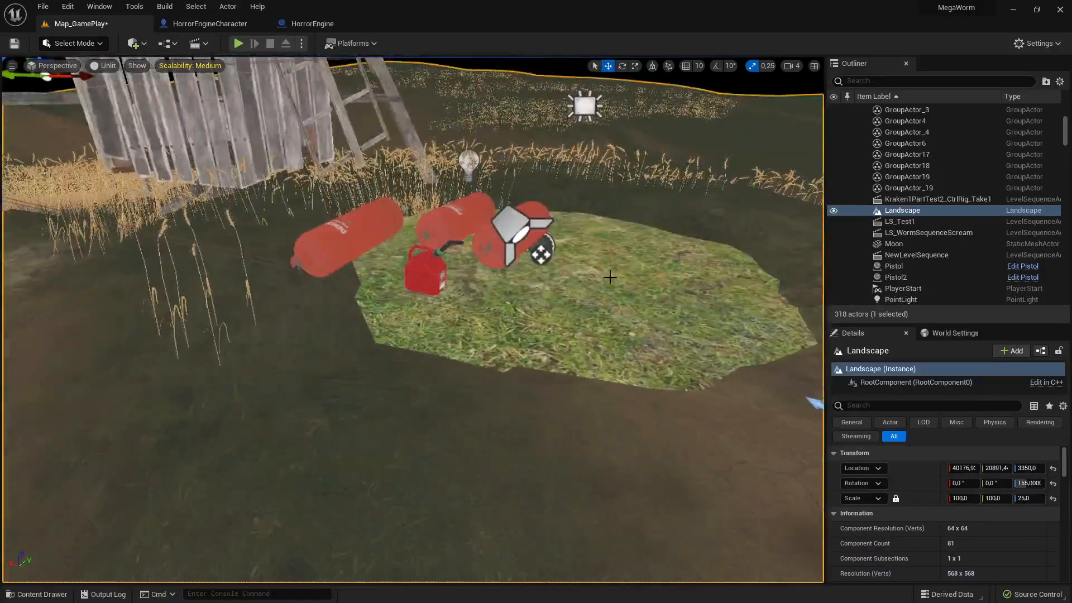
key("s")
mouse_move(610, 277)
right_mouse_down()
mouse_move(610, 268)
mouse_move(592, 291)
mouse_move(606, 224)
mouse_move(589, 274)
mouse_move(550, 287)
mouse_move(530, 273)
mouse_move(558, 259)
mouse_move(543, 318)
mouse_move(597, 293)
mouse_move(486, 284)
mouse_move(626, 268)
right_mouse_up()
key("w")
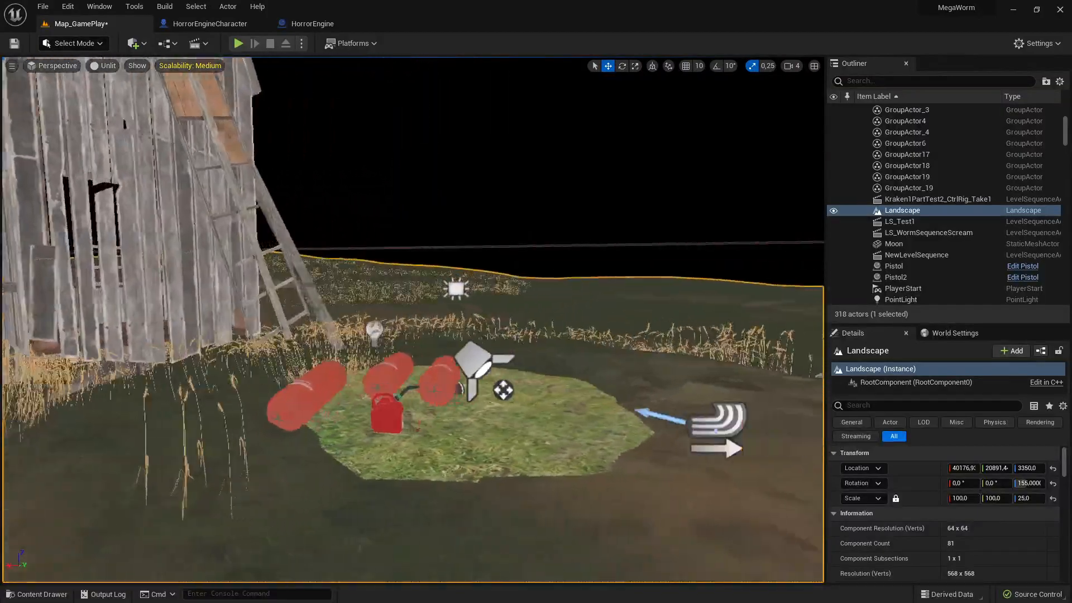
right_click_drag(480, 302, 413, 321)
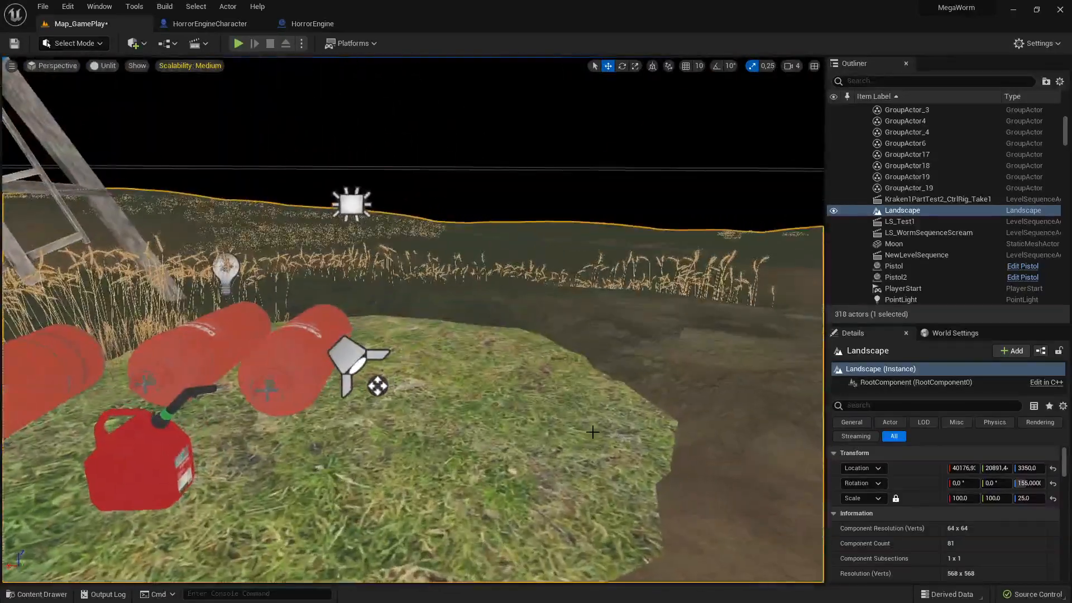
right_click_drag(501, 435, 441, 436)
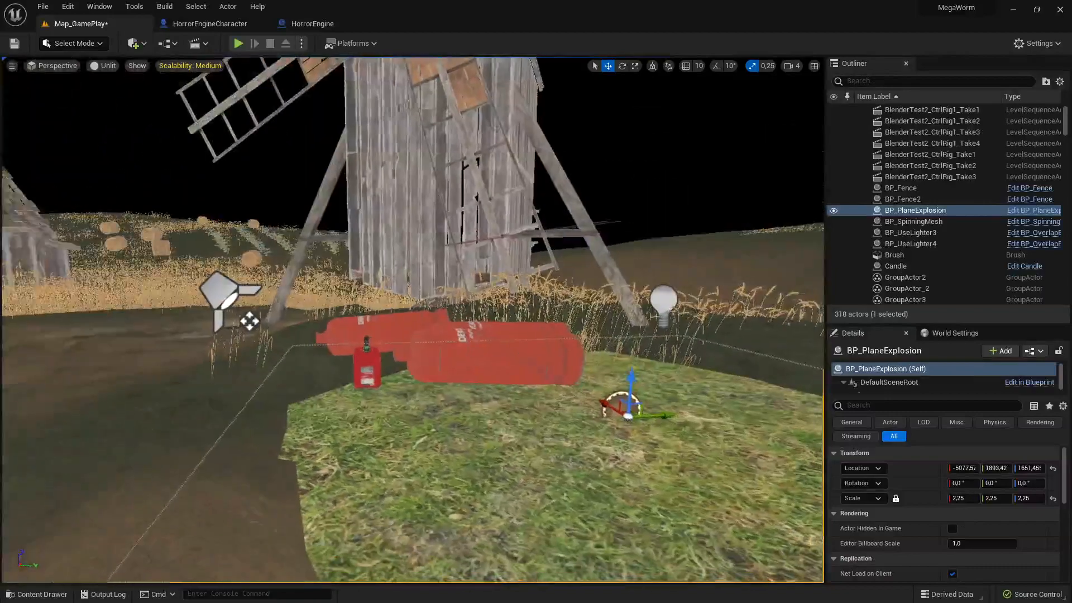
Start a game preview from the bare ground in front of the windmill and walk towards the red canisters
right_click_drag(551, 459, 441, 465)
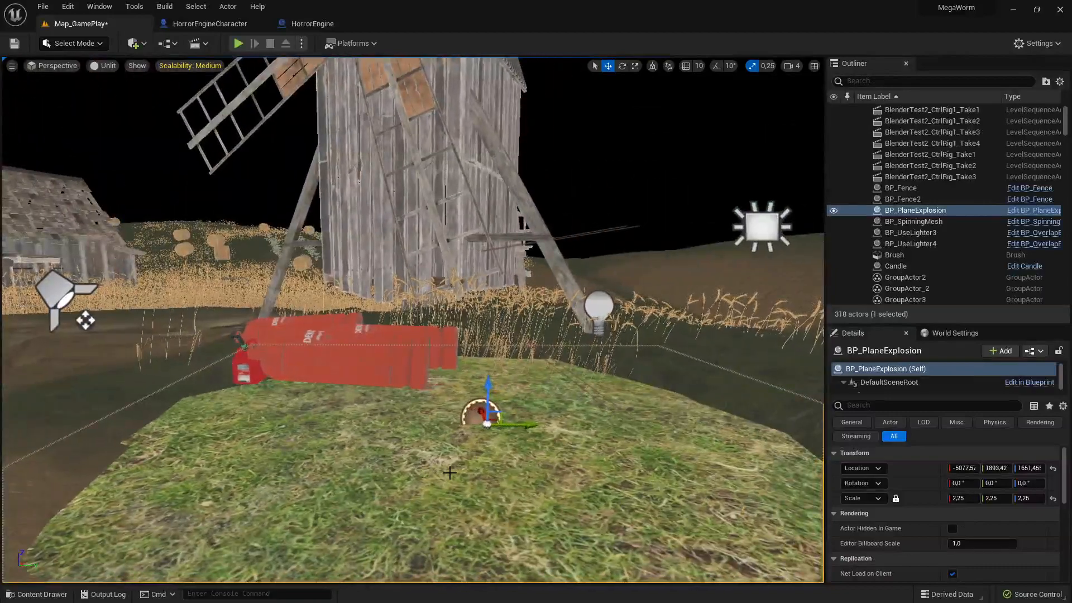
mouse_move(464, 465)
right_mouse_down()
mouse_move(385, 464)
mouse_move(513, 460)
mouse_move(536, 470)
mouse_move(525, 481)
mouse_move(469, 476)
right_mouse_up()
key("w")
key("w")
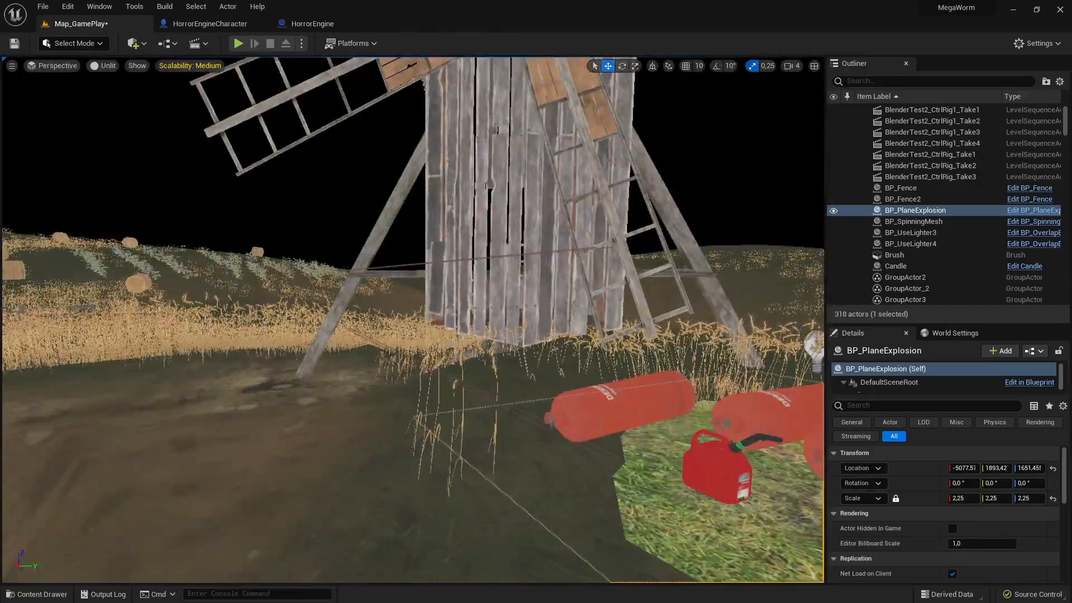
right_click_drag(469, 475, 524, 475)
key("s")
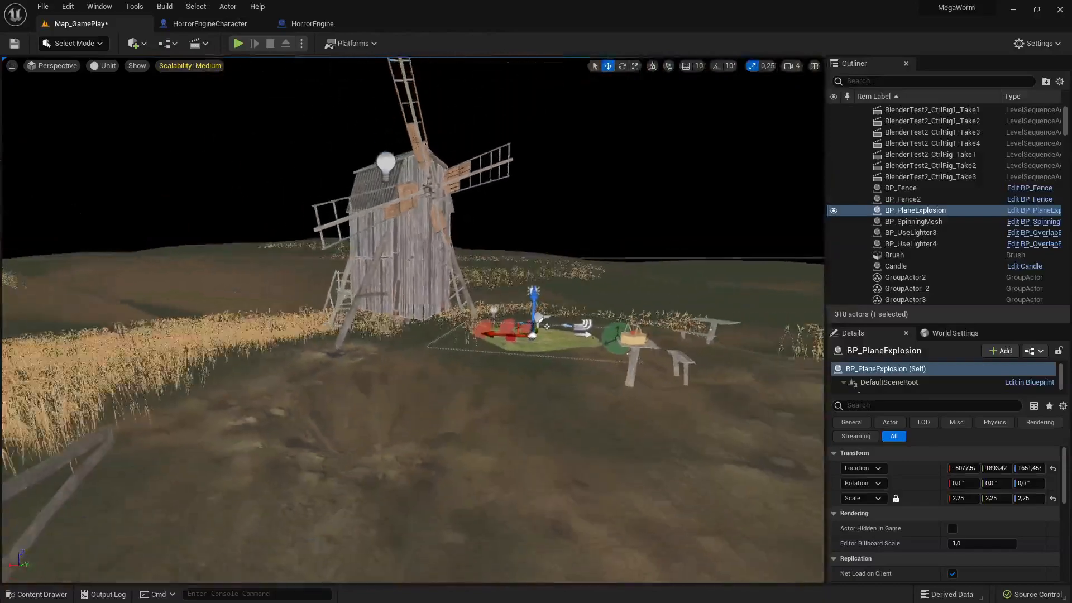
right_click(568, 550)
left_click(610, 523)
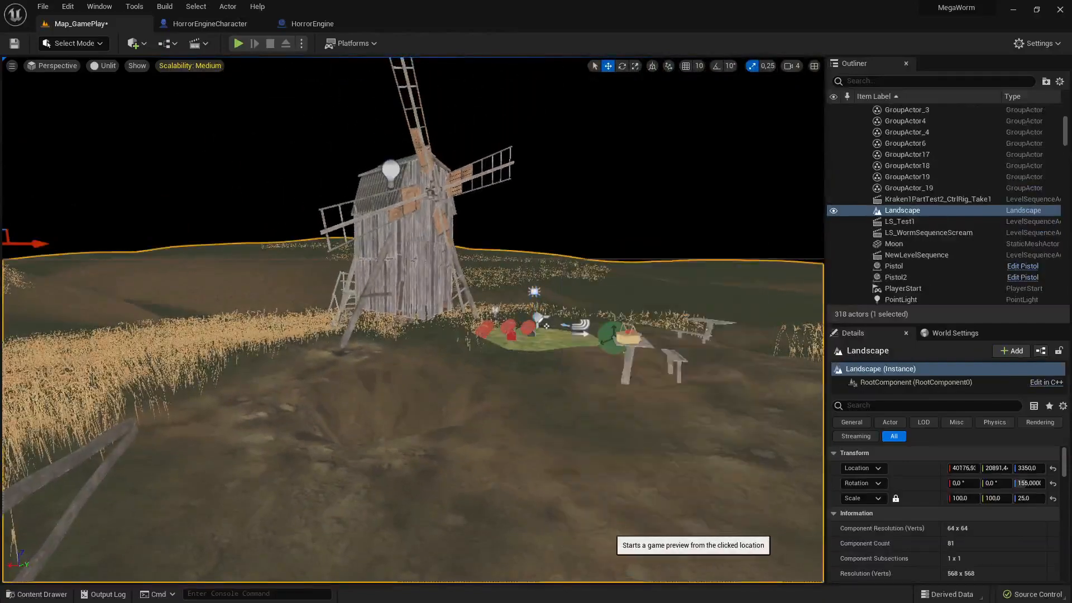
key("w")
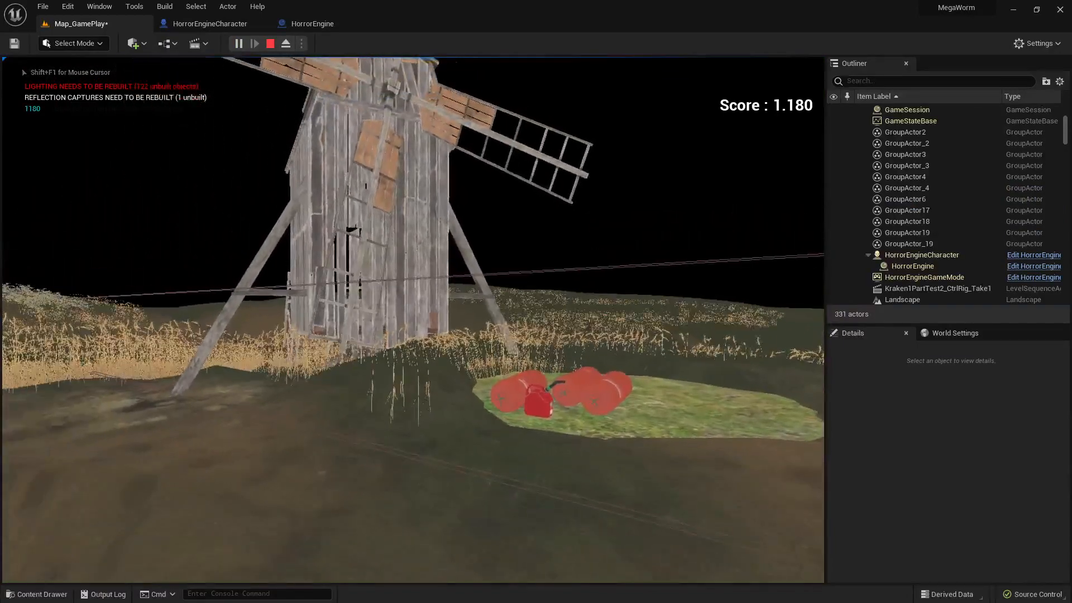
key("s")
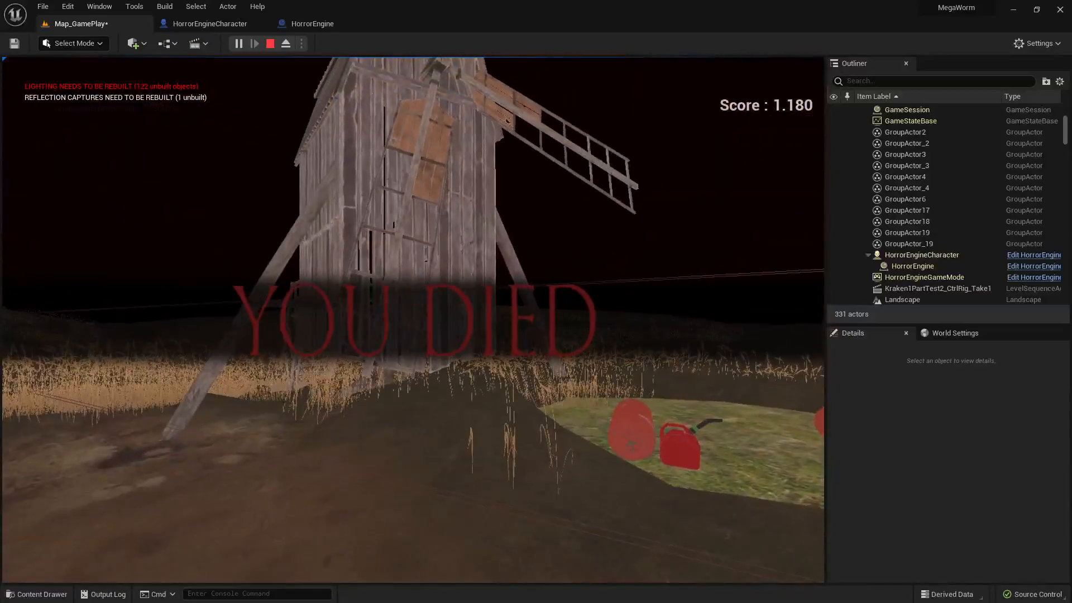
Leave the game session, close the Message Log and return to the Map_GamePlay level
left_click(440, 397)
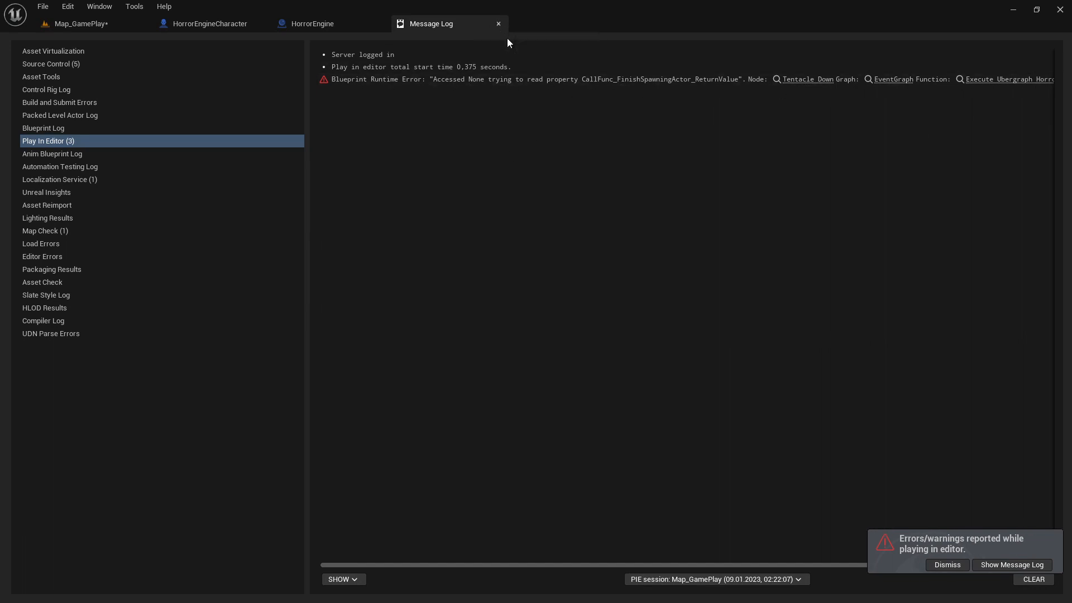
left_click(499, 24)
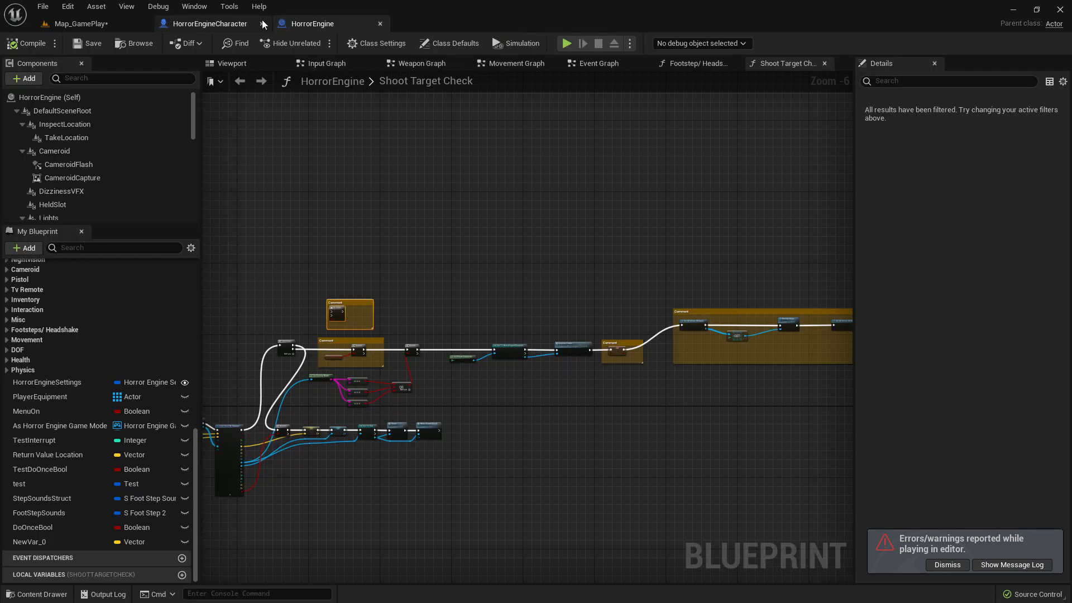
left_click(209, 25)
left_click(126, 23)
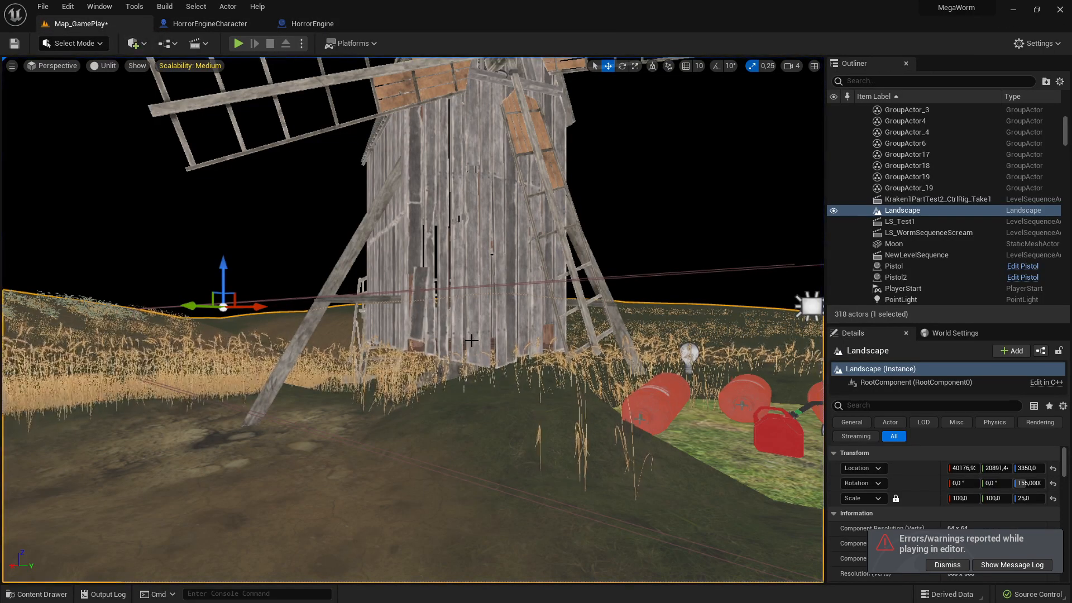
Start a game preview from the bare ground beside the grass patch
key("s")
right_click_drag(406, 341, 414, 461)
key("w")
key("d")
key("s")
right_click(414, 461)
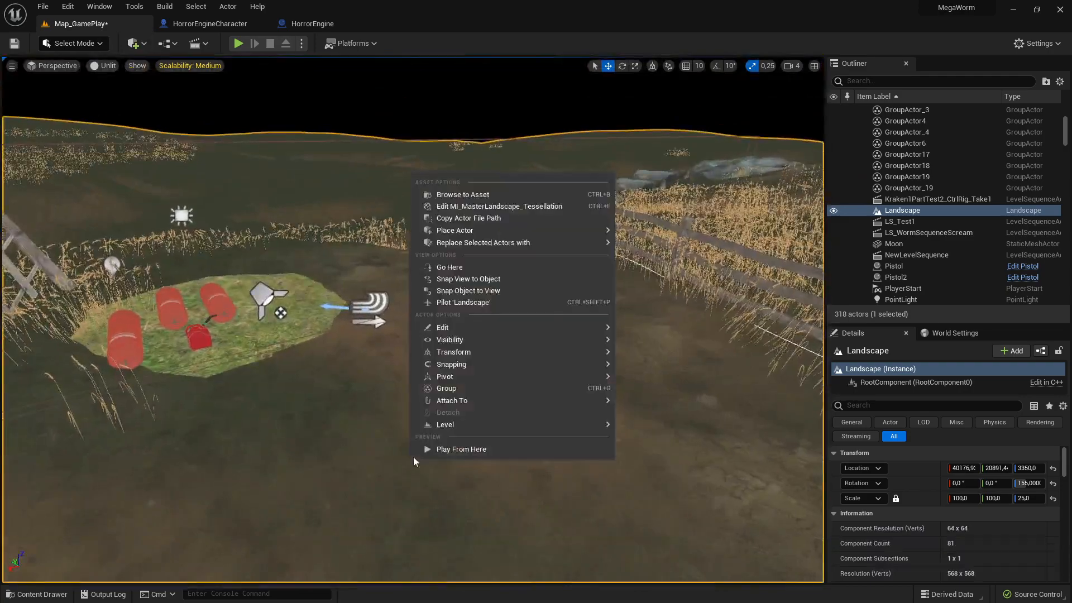
left_click(458, 452)
Pick up the pistol from the picnic table, back away from the grass patch and fire two shots
key("w")
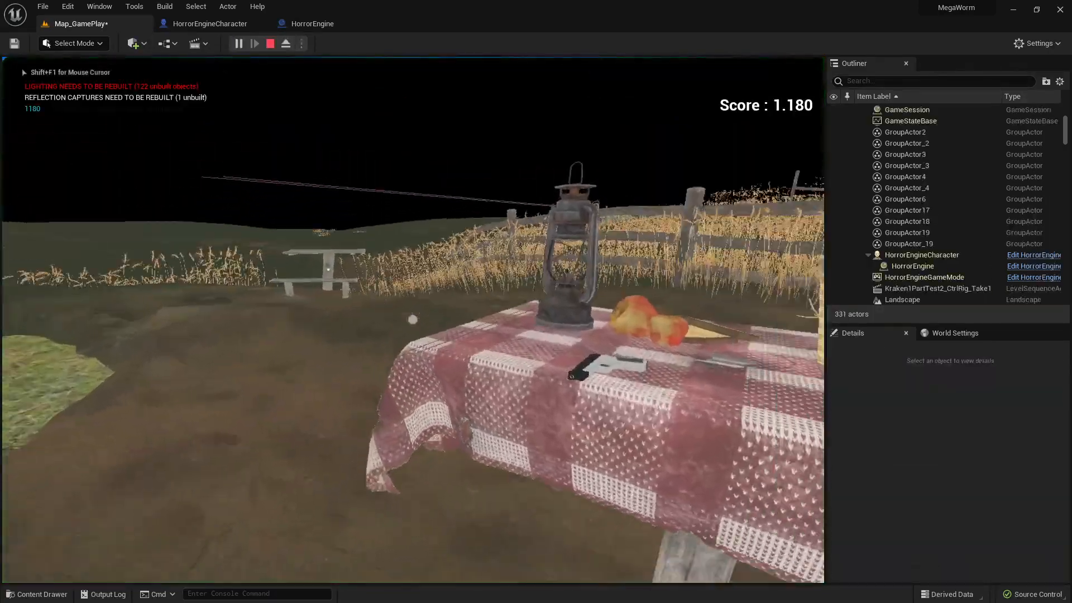
key("e")
key("w")
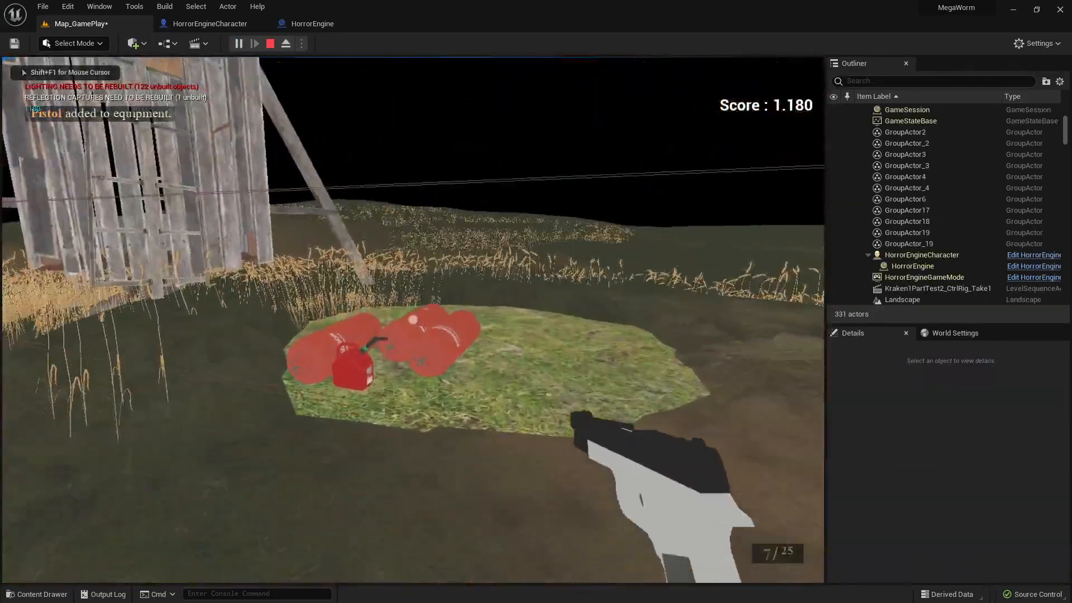
key("s")
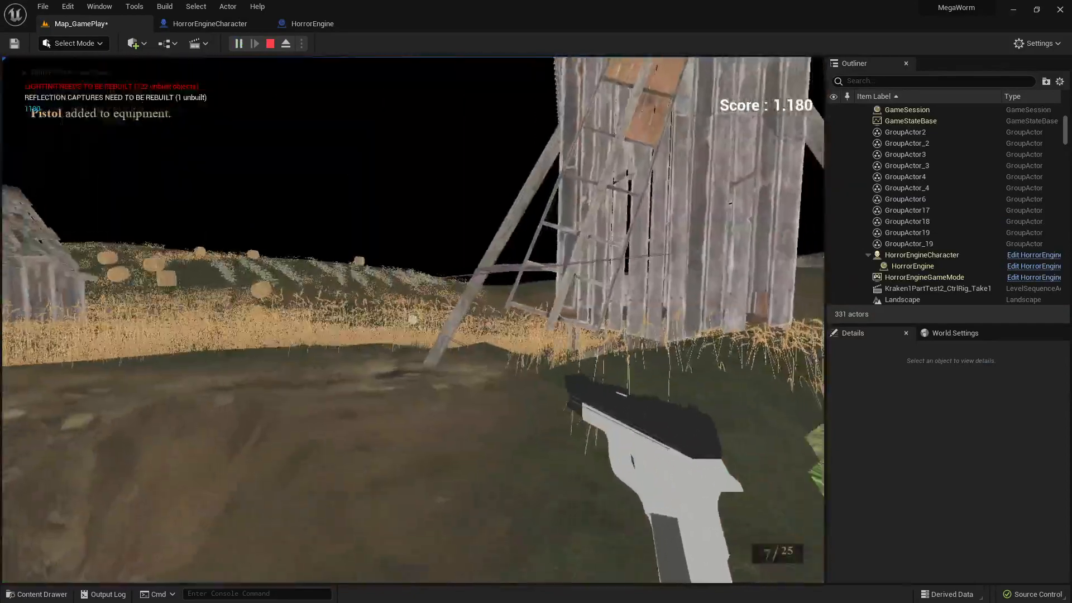
left_click(413, 320)
left_click(413, 320)
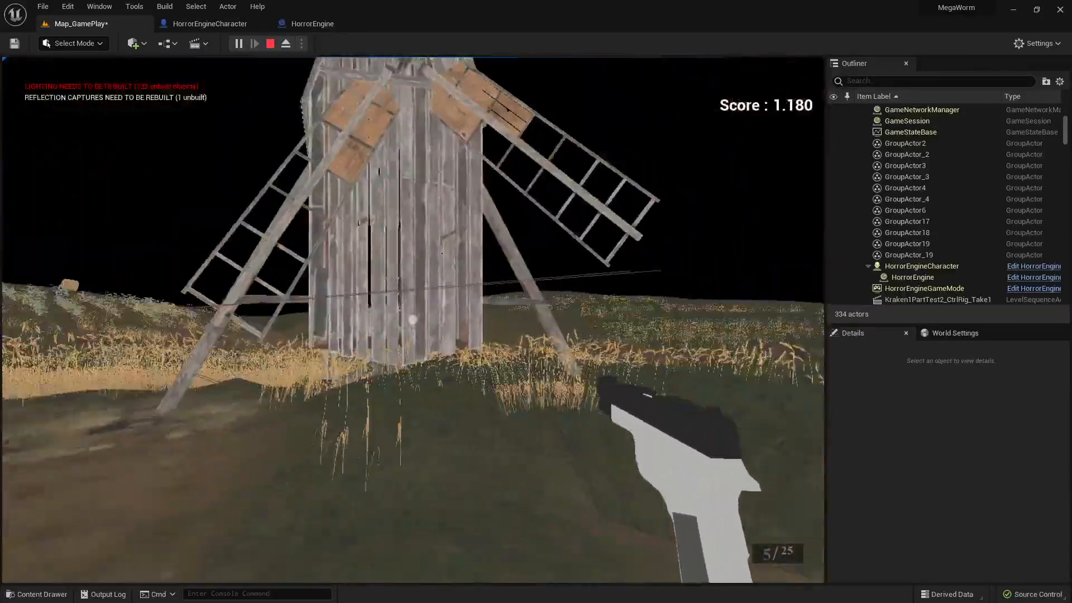
Quit the game from the pause menu, dismiss the Message Log and go back to the Map_GamePlay level
key("p")
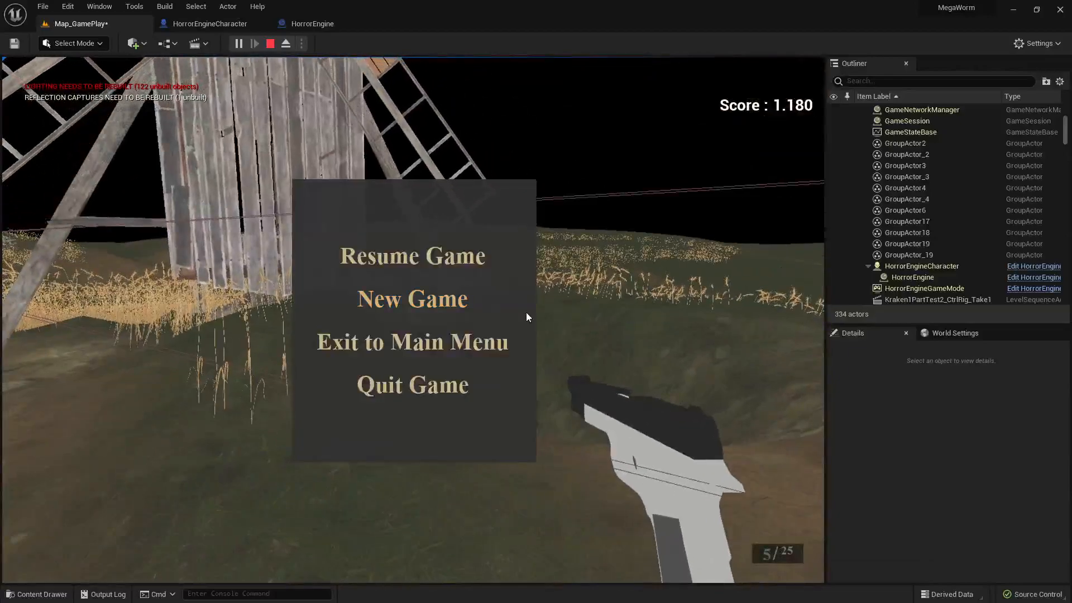
left_click(419, 385)
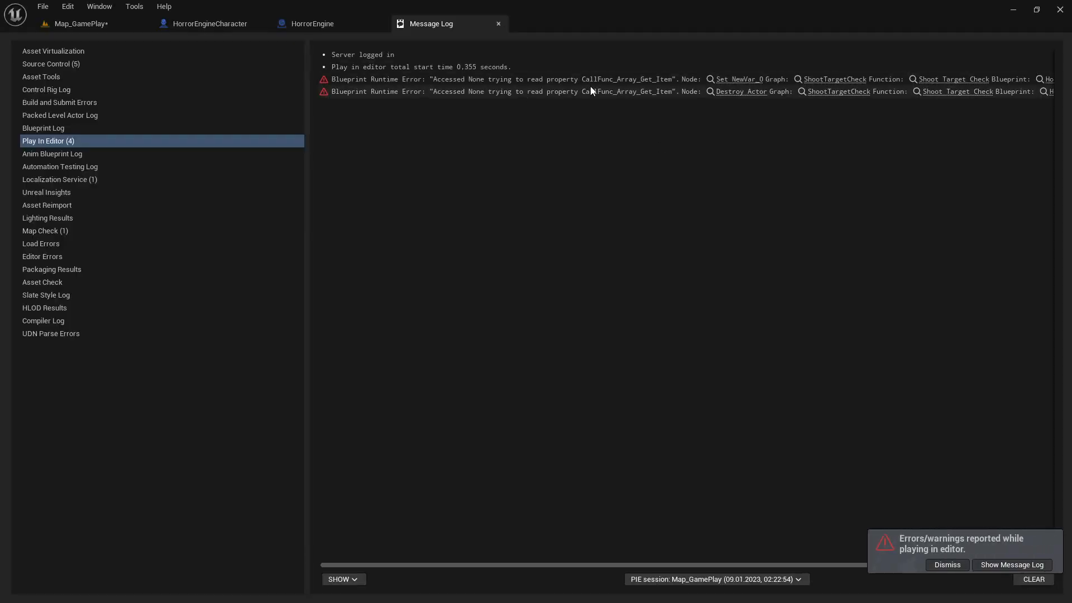
left_click(498, 25)
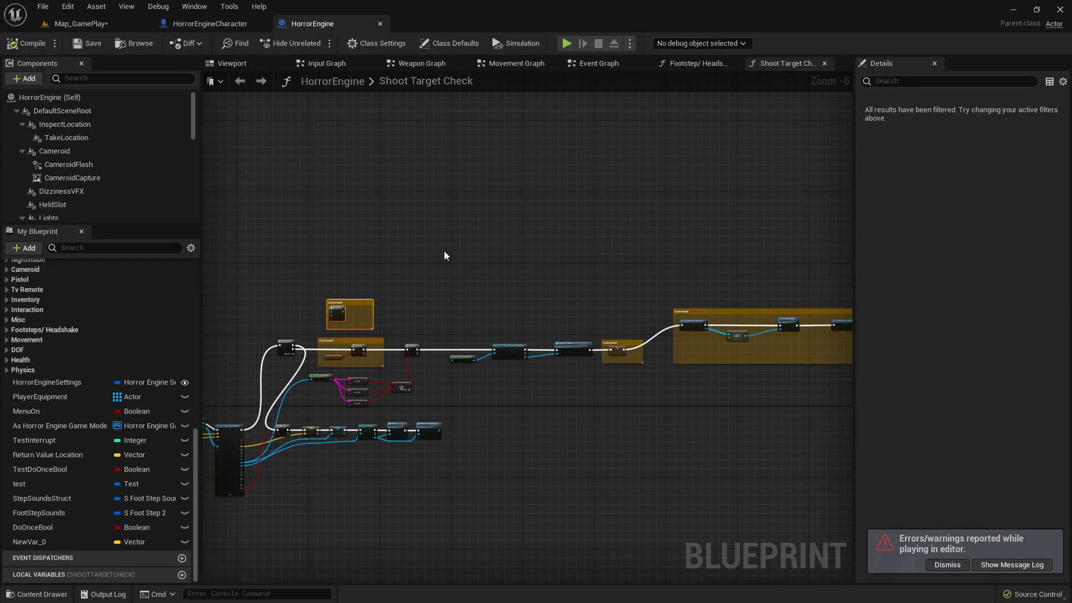
left_click(209, 27)
left_click(89, 27)
Examine the canisters, the grass patch and the ground around the windmill up close and from a distance
right_click_drag(346, 234, 455, 212)
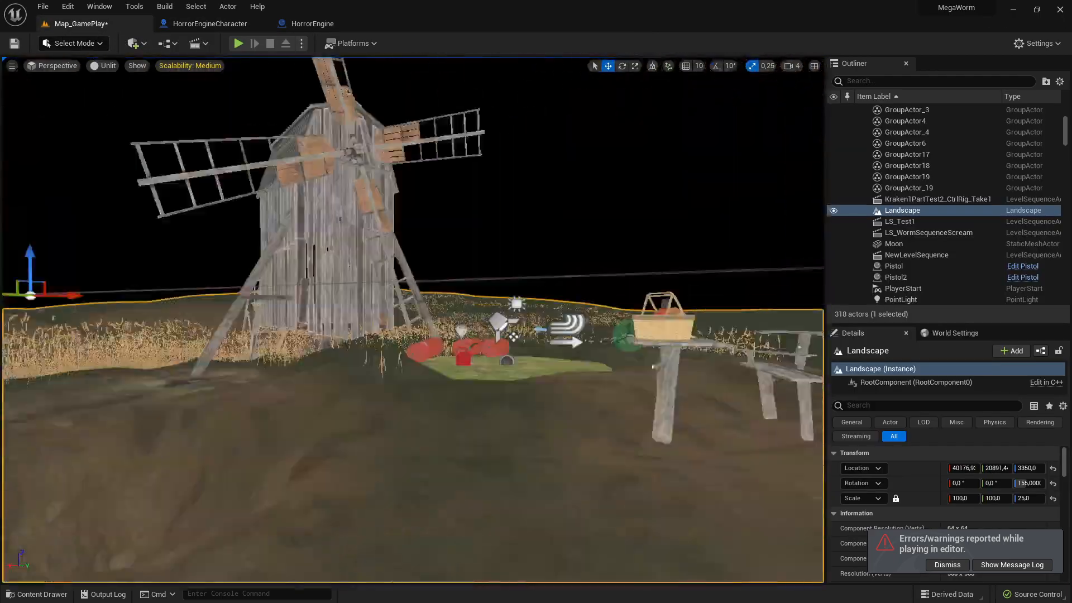
key("w")
right_click_drag(290, 324, 326, 326)
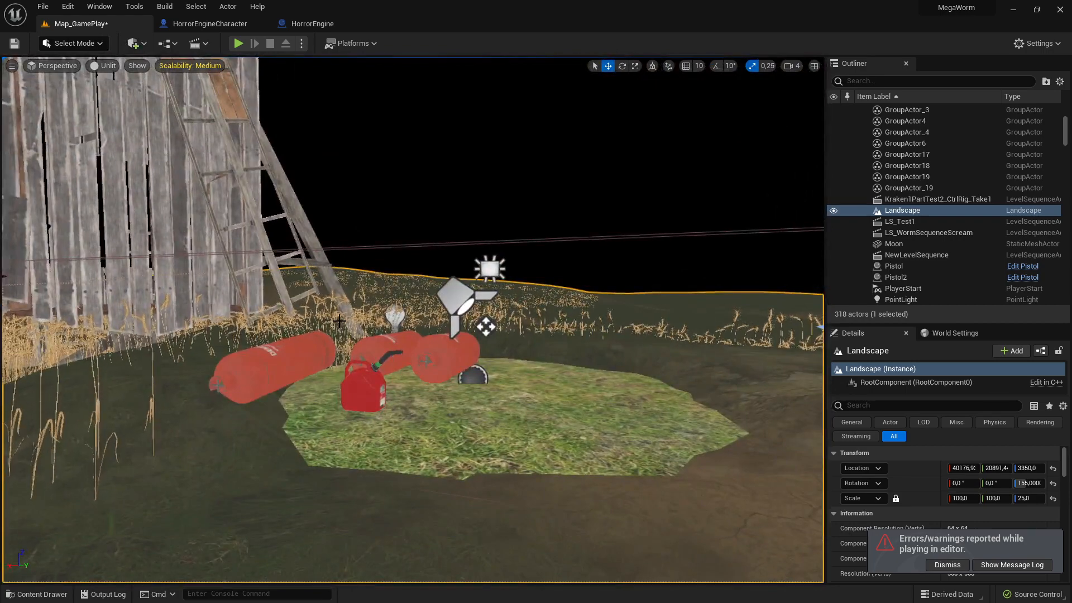
key("s")
right_click_drag(350, 298, 313, 360)
key("w")
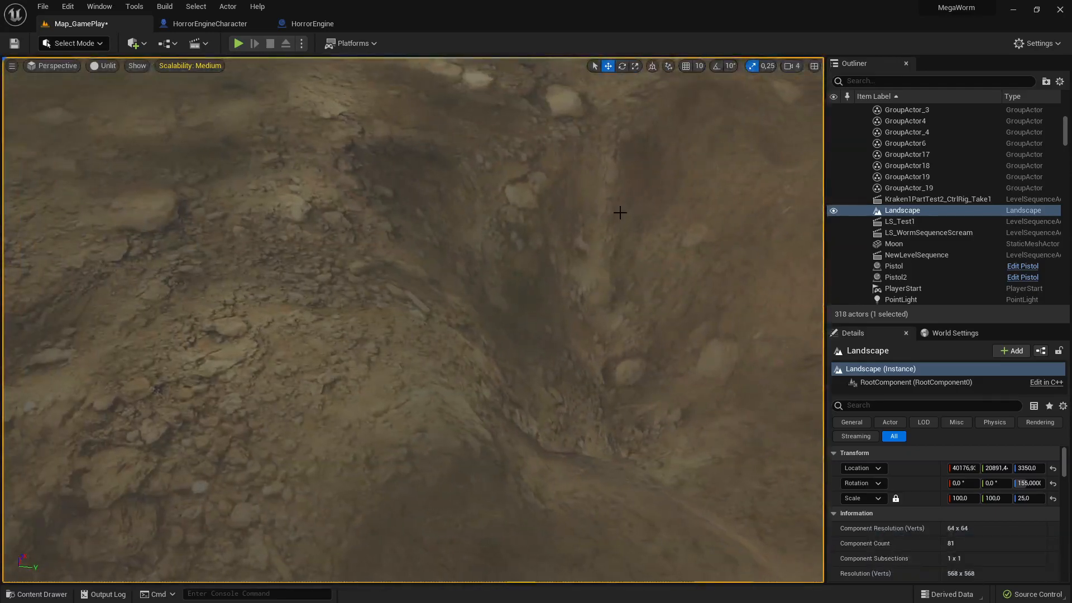
right_click_drag(620, 213, 759, 125)
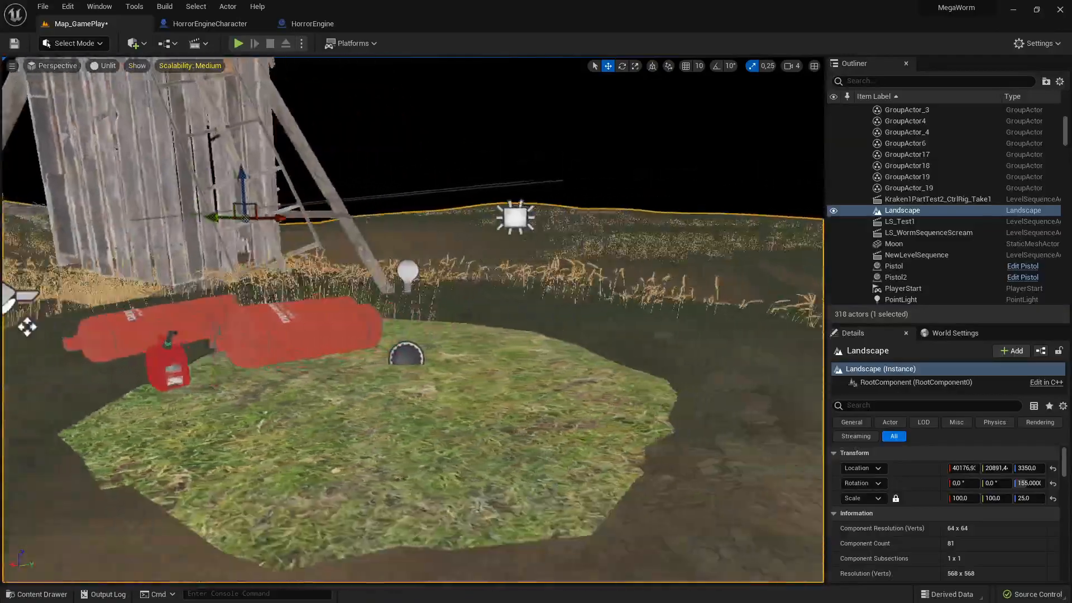
right_click_drag(413, 318, 369, 245)
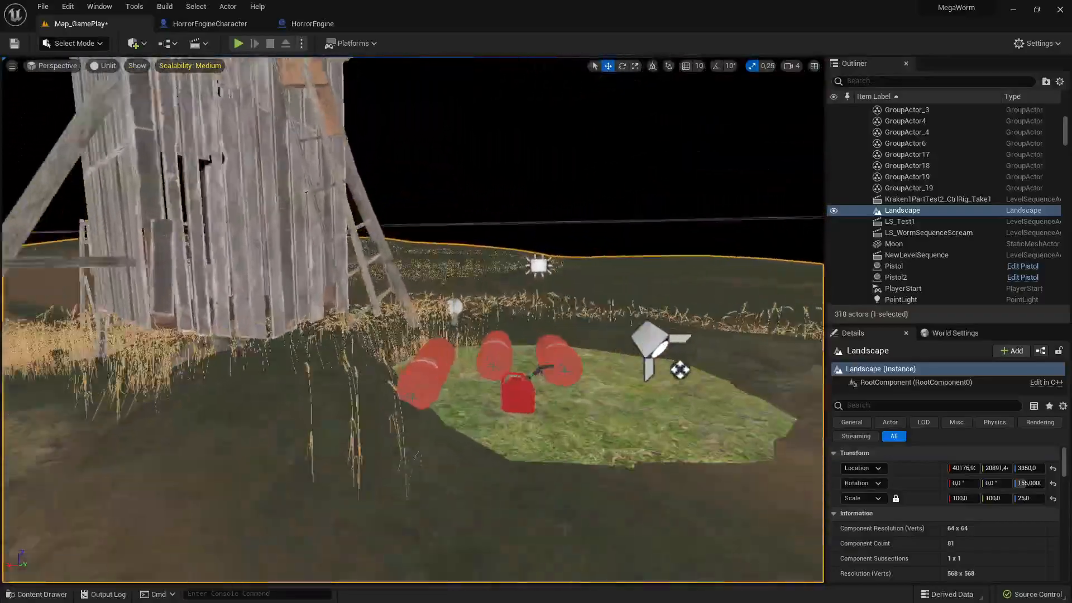
right_click_drag(413, 319, 458, 333)
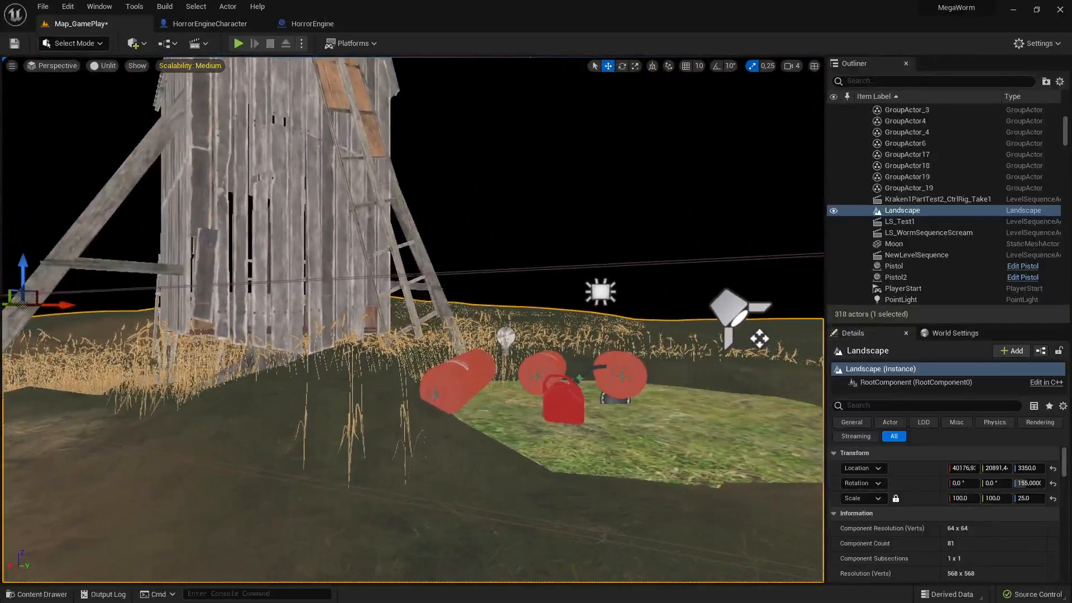
right_click_drag(634, 258, 680, 243)
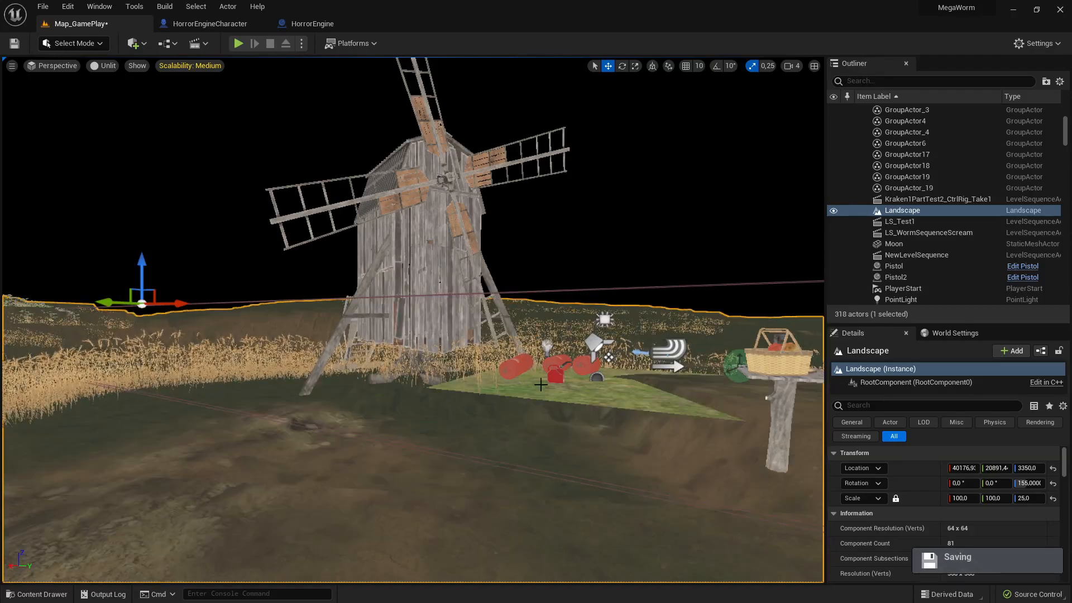
right_click_drag(541, 385, 472, 373)
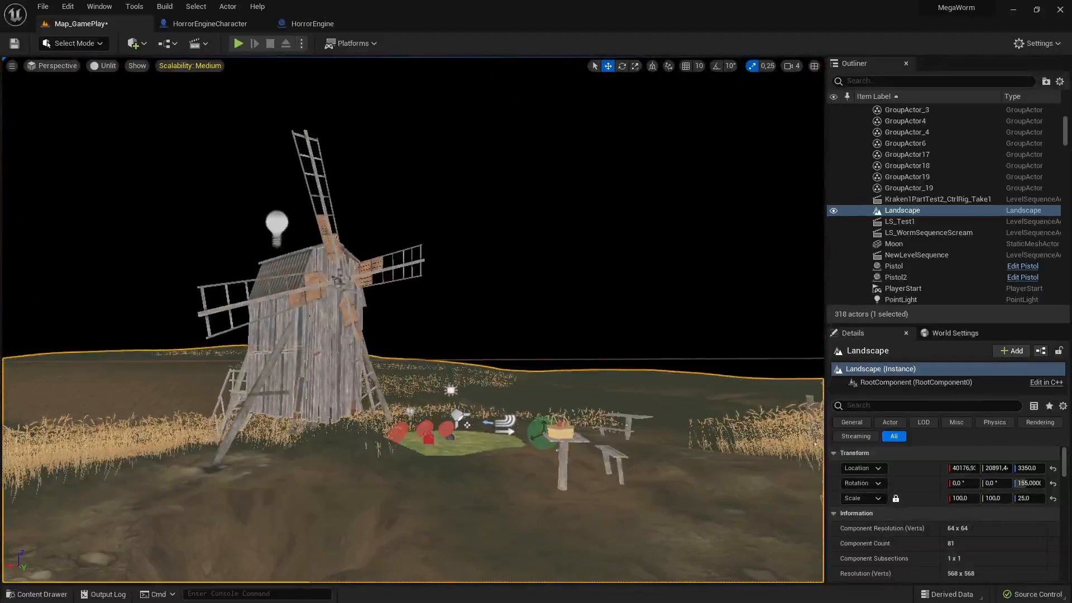